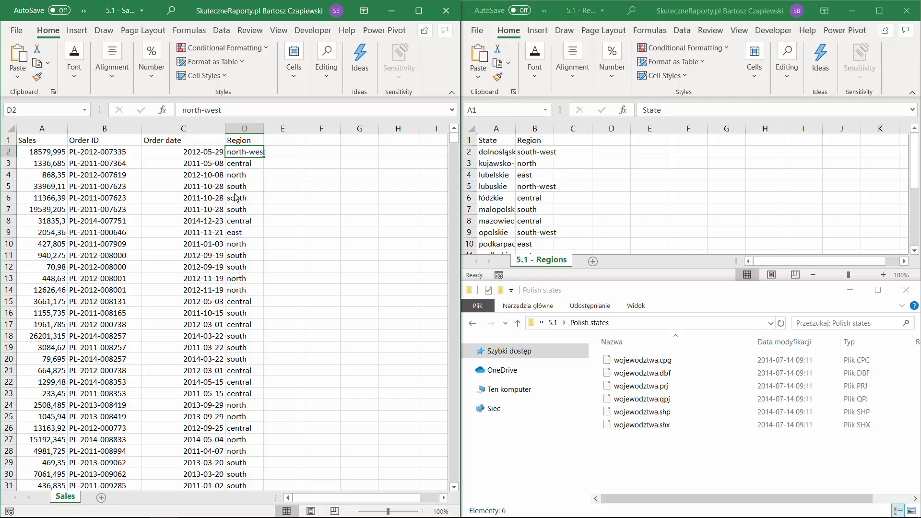
# Check the Regions lookup table, then add wojewodztwa.shp to QGIS as a vector layer
pyautogui.click(497, 141)
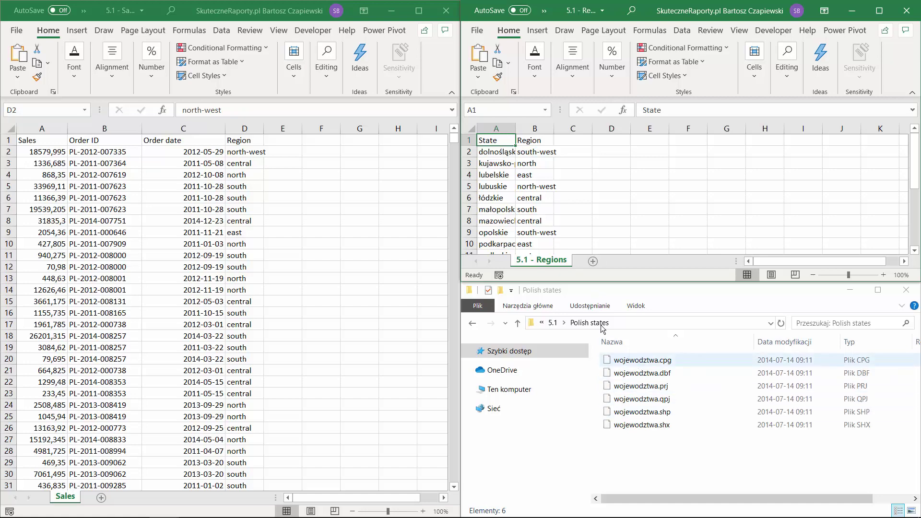
pyautogui.hotkey('alt', 'Tab')
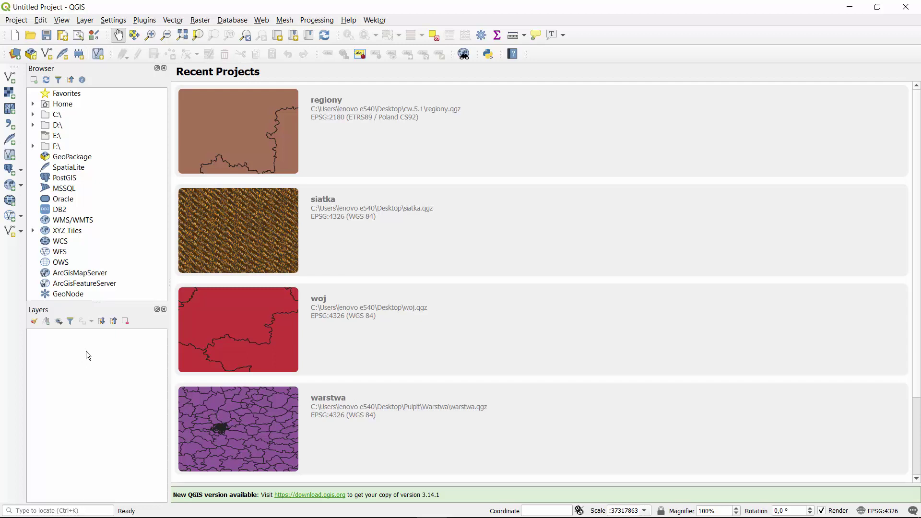
pyautogui.click(10, 76)
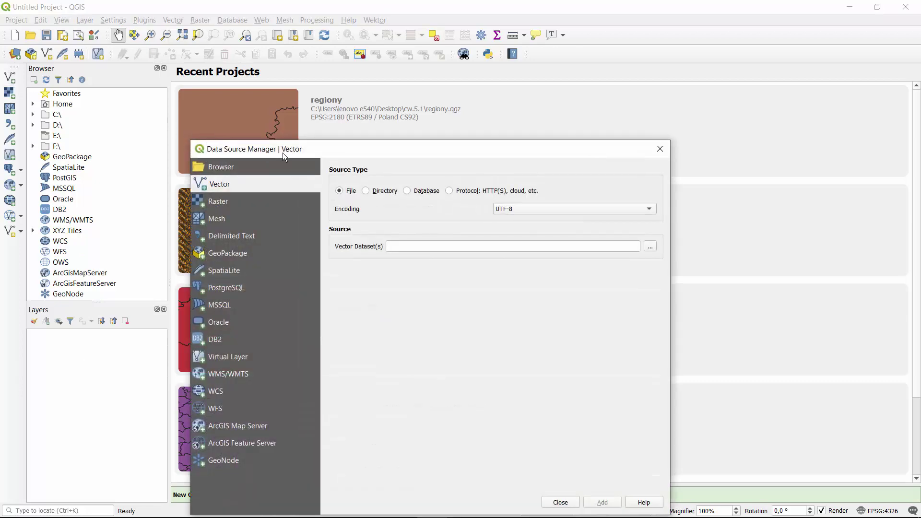
pyautogui.click(650, 246)
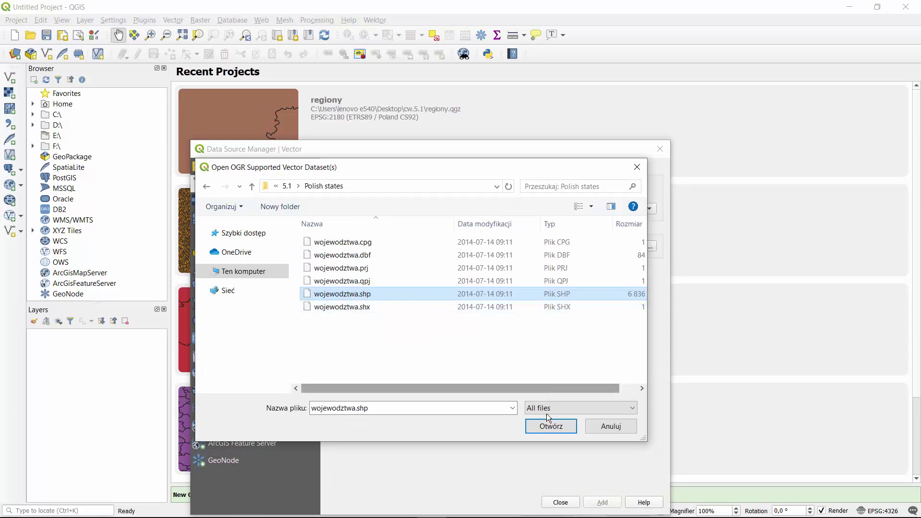
pyautogui.click(551, 426)
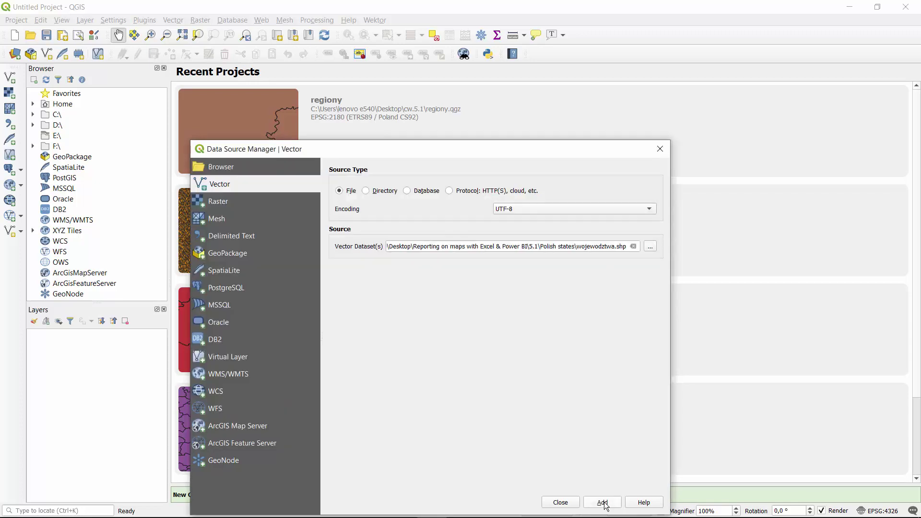
pyautogui.click(602, 502)
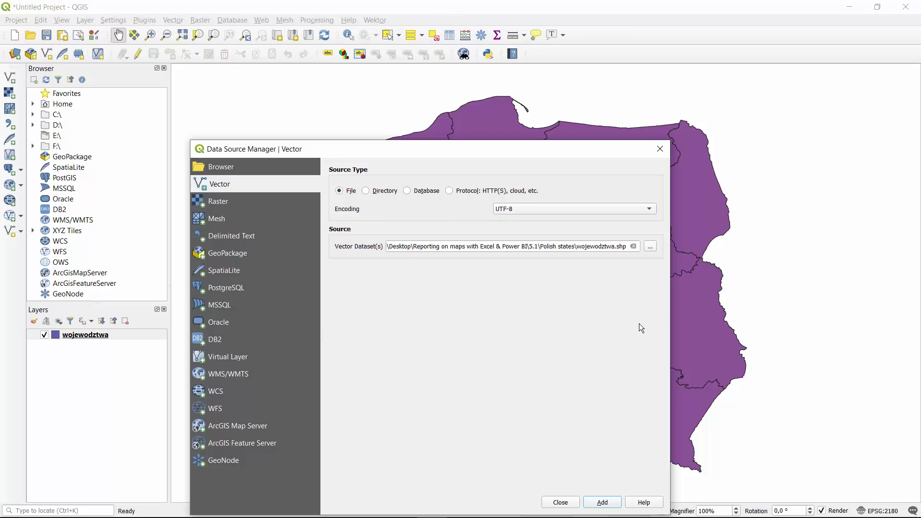
# Add the 5.1 - Regions CSV table as a second layer
pyautogui.click(650, 249)
pyautogui.click(364, 255)
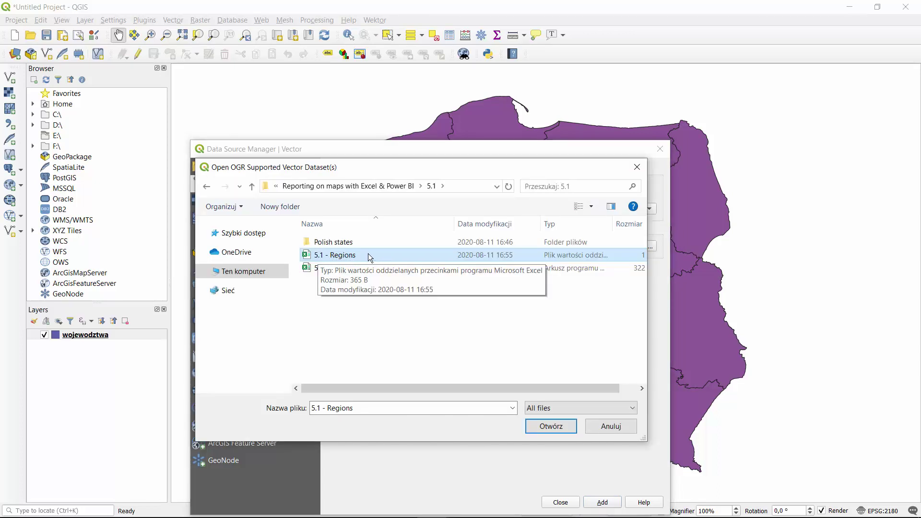
pyautogui.click(546, 427)
pyautogui.click(602, 502)
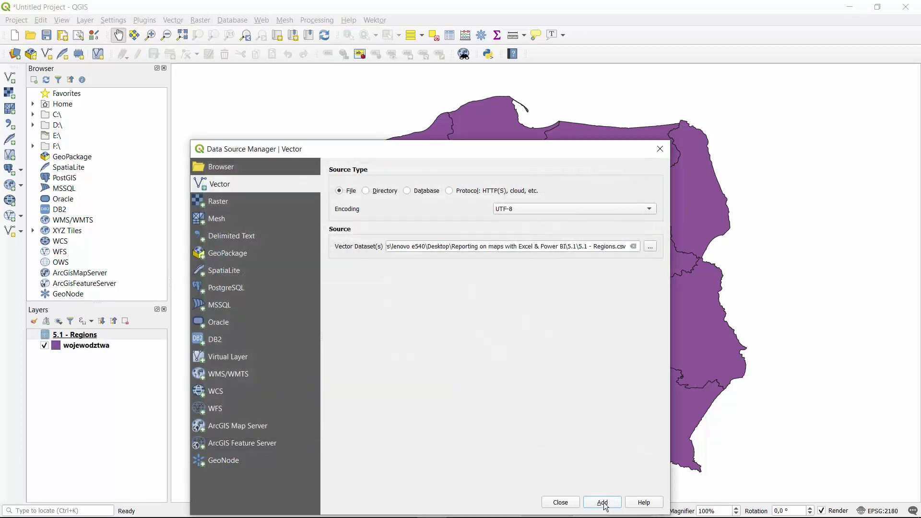
pyautogui.click(560, 502)
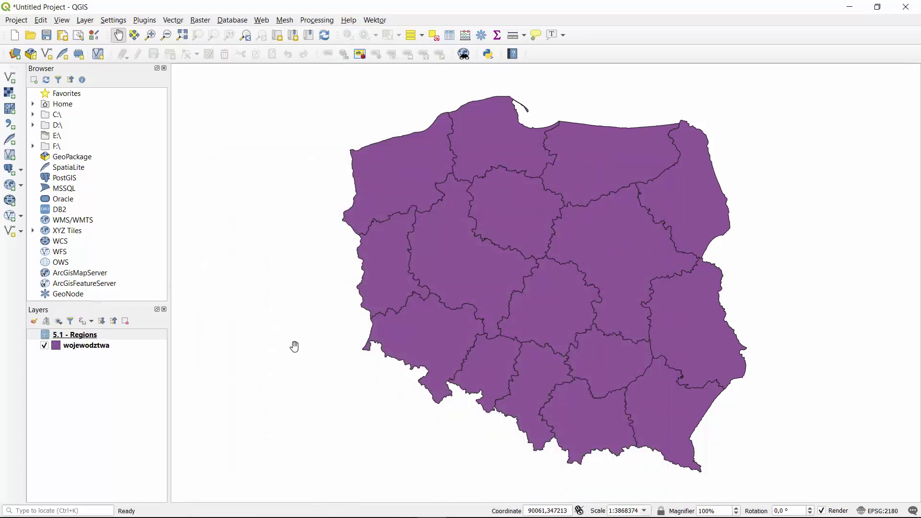
# Join 5.1 - Regions to wojewodztwa, matching join field State to target field jpt_nazwa_
pyautogui.click(91, 346)
pyautogui.rightClick(91, 346)
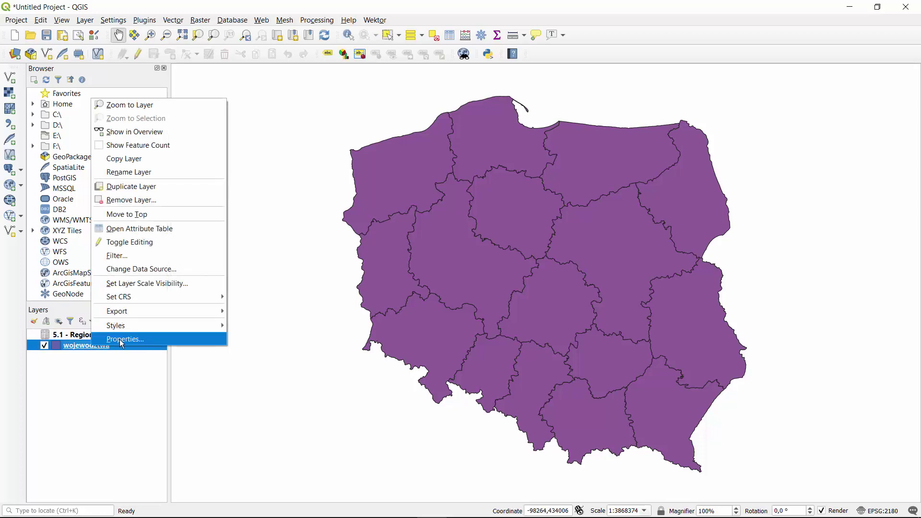
pyautogui.click(121, 340)
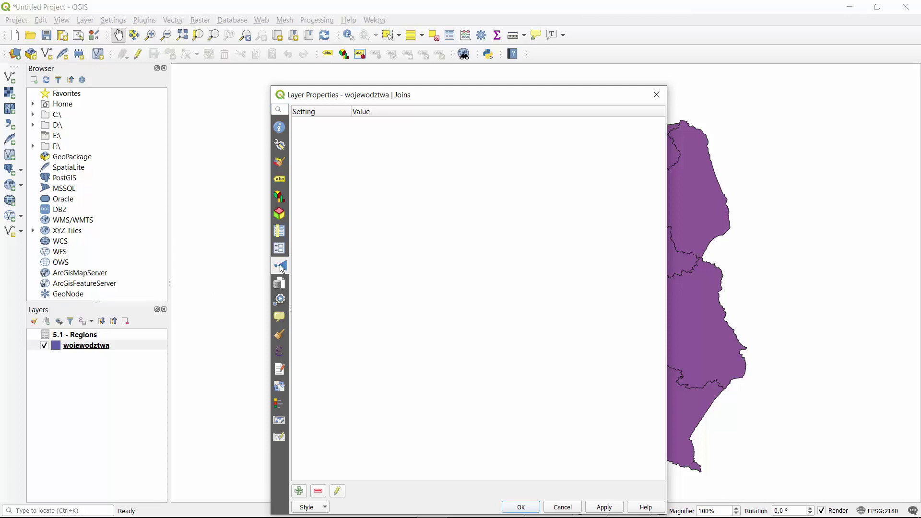
pyautogui.moveTo(367, 93); pyautogui.dragTo(361, 50)
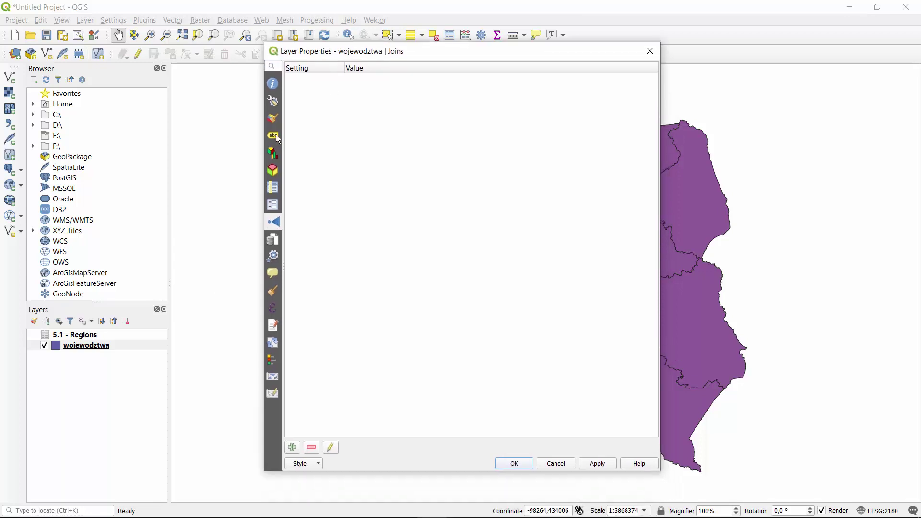
pyautogui.click(292, 447)
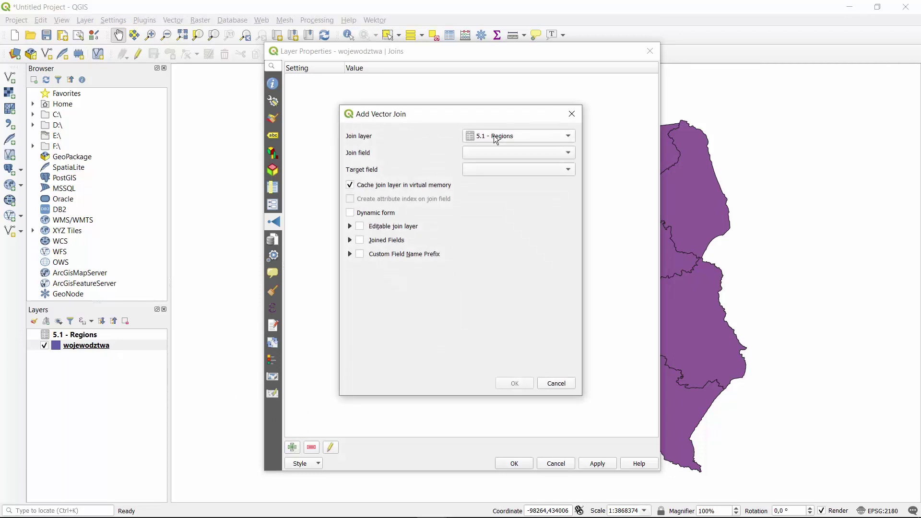
pyautogui.click(488, 152)
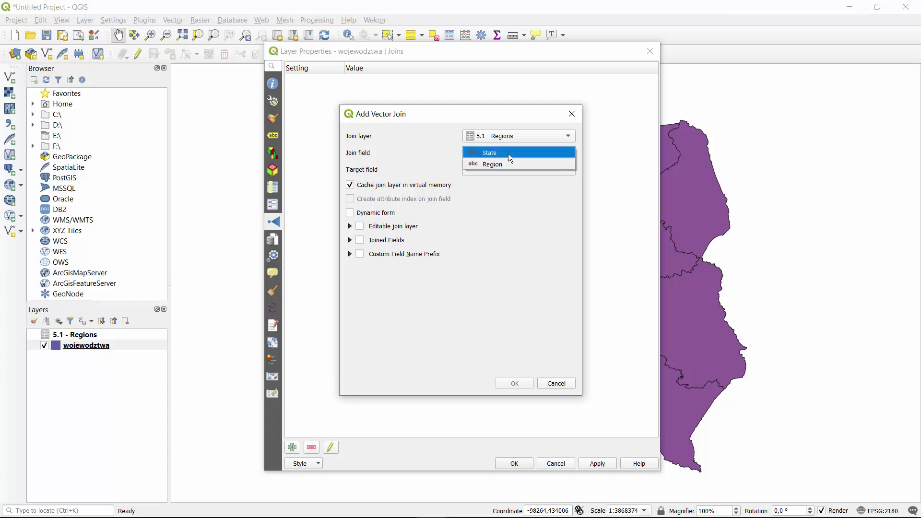
pyautogui.click(510, 154)
pyautogui.click(483, 166)
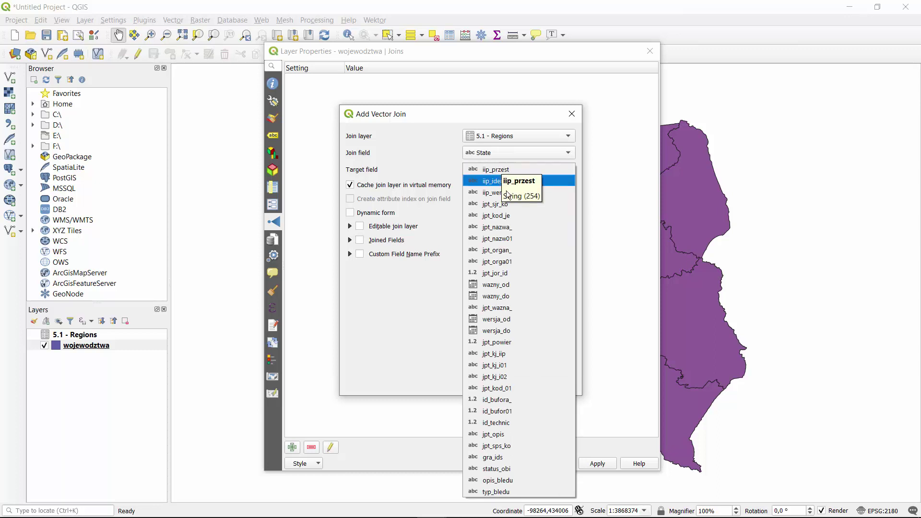
pyautogui.click(508, 228)
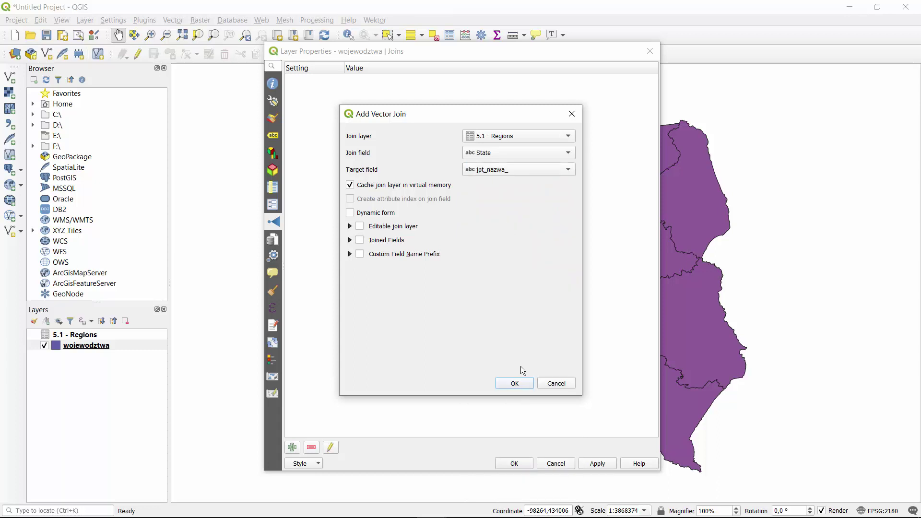
pyautogui.click(514, 383)
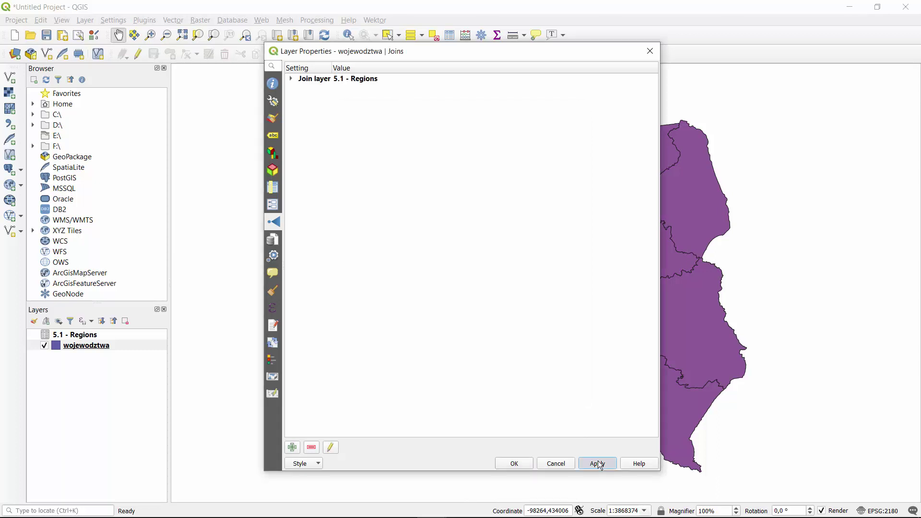
pyautogui.click(517, 463)
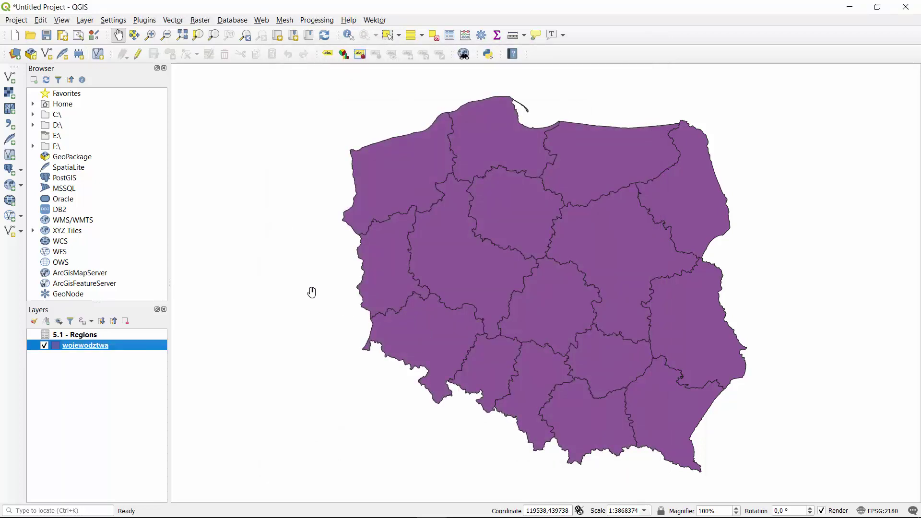
# Inspect the wojewodztwa attribute table for the joined 5.1 - Regions_Region values
pyautogui.click(453, 38)
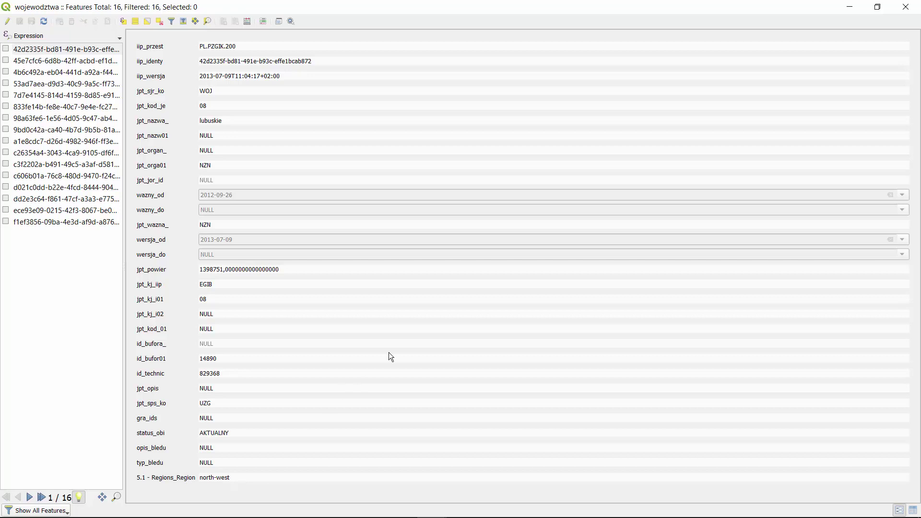
pyautogui.click(905, 7)
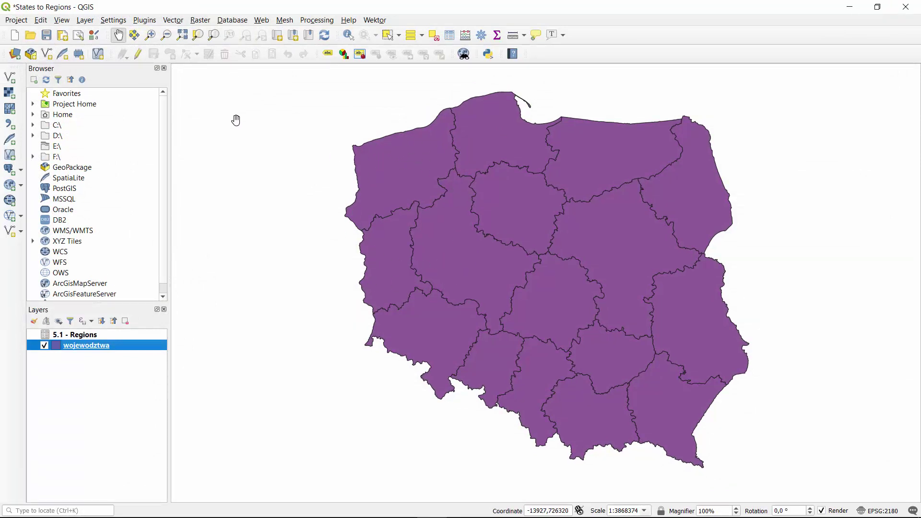
# Run Dissolve on the states using the 5.1 - Regions_Region field, creating a Dissolved layer
pyautogui.click(176, 22)
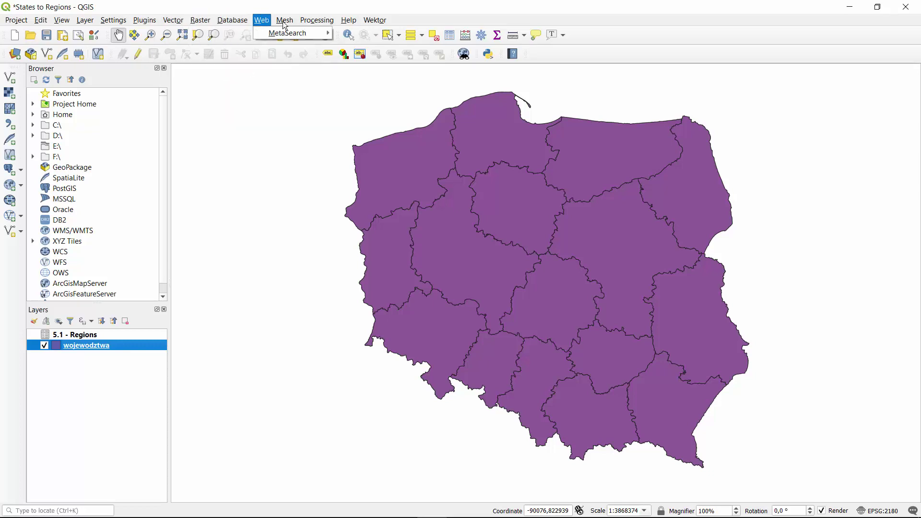
pyautogui.click(384, 20)
pyautogui.click(374, 20)
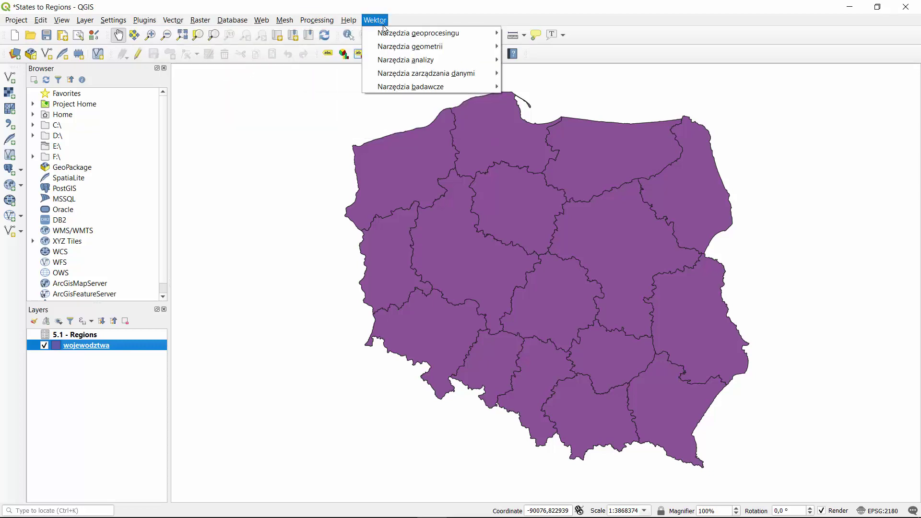
pyautogui.moveTo(394, 34)
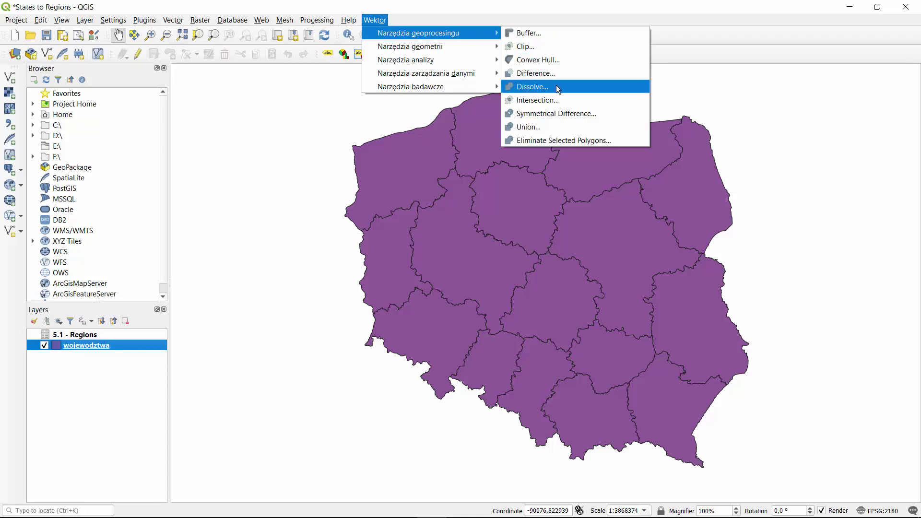
pyautogui.click(551, 87)
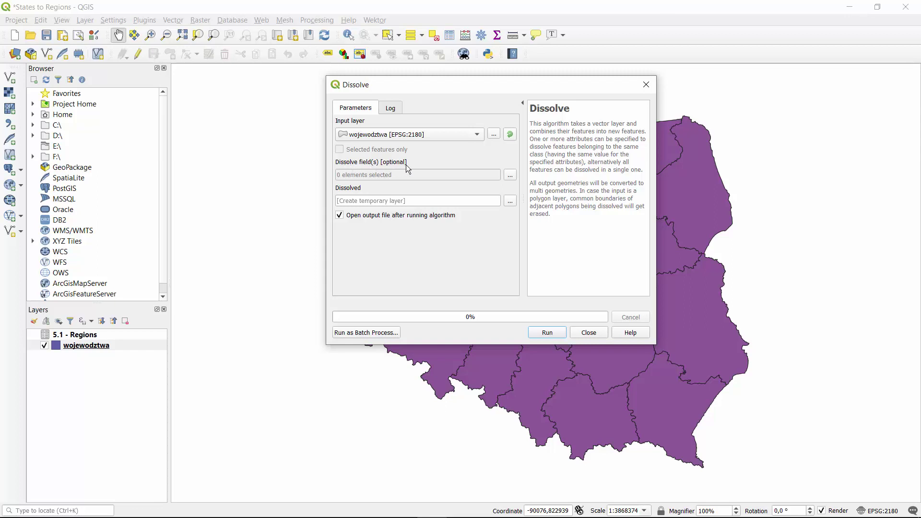
pyautogui.click(510, 174)
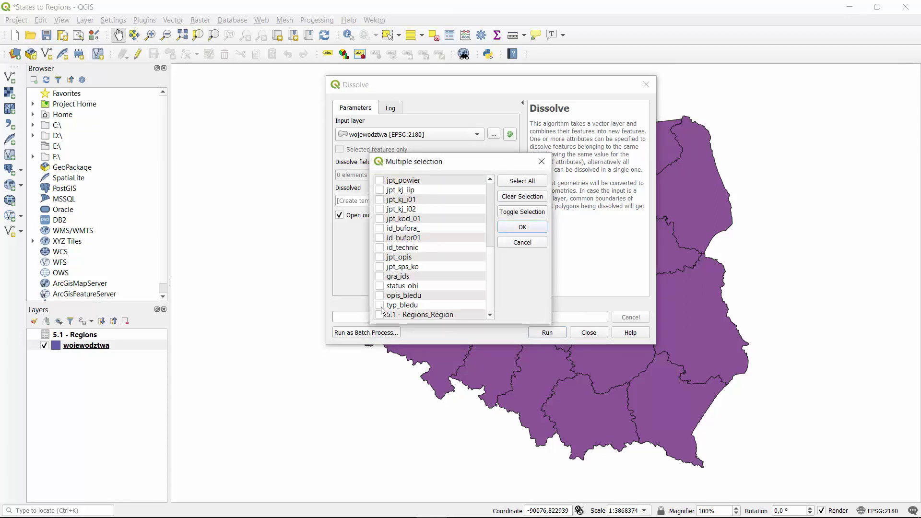
pyautogui.click(381, 314)
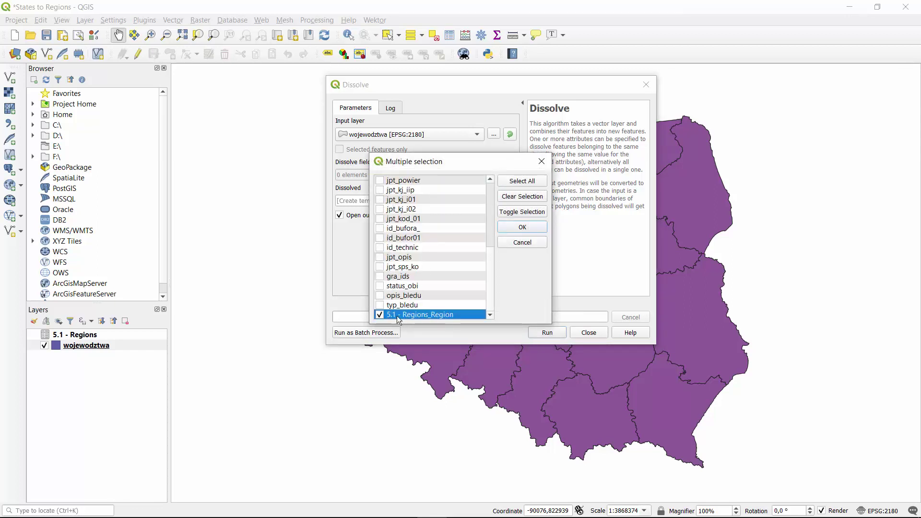
pyautogui.click(522, 228)
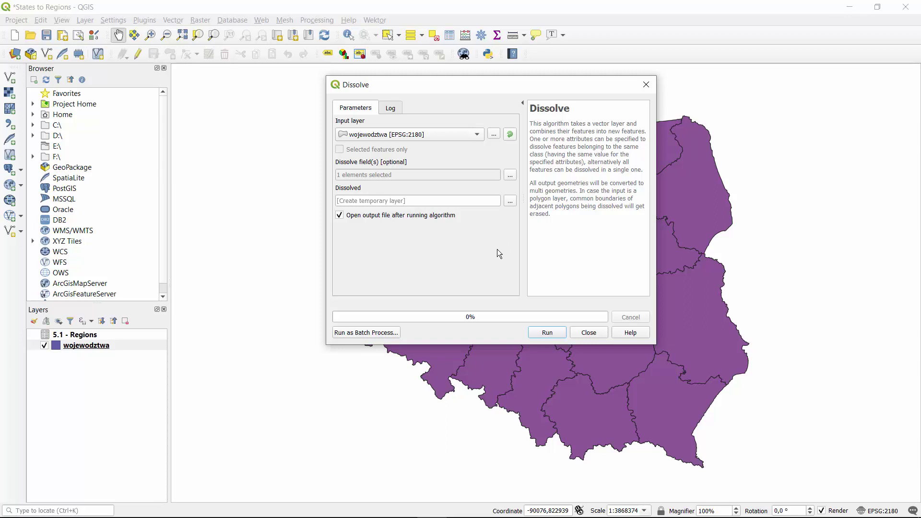
pyautogui.click(548, 333)
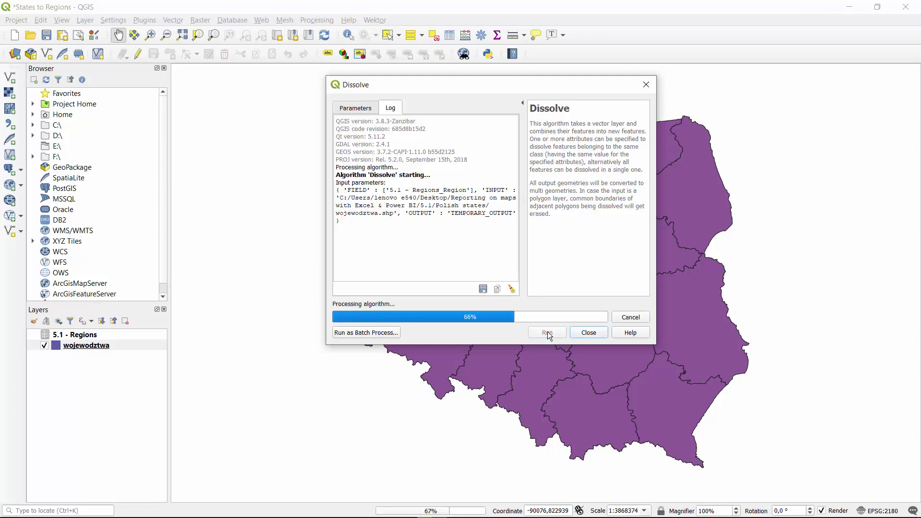
pyautogui.click(588, 332)
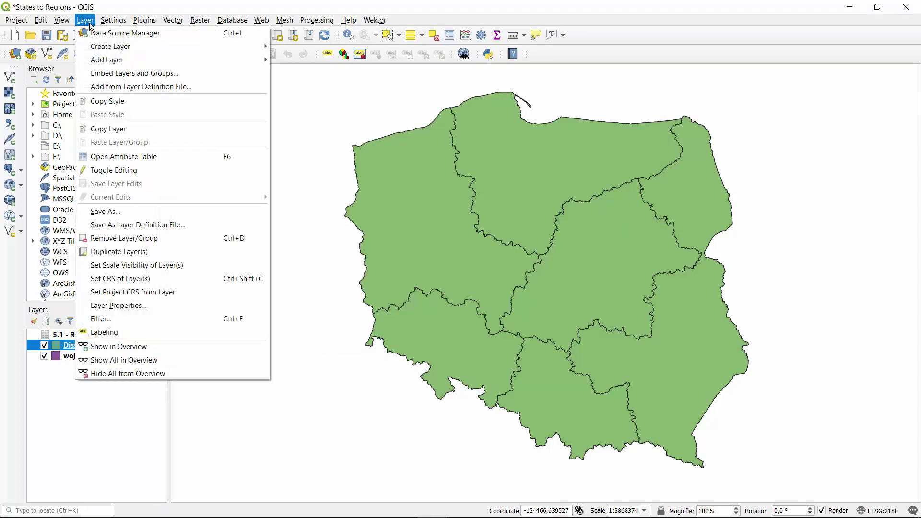
# Save the Dissolved layer as 'region map' in the 5.1 folder, CRS EPSG:4326 - WGS 84
pyautogui.click(124, 210)
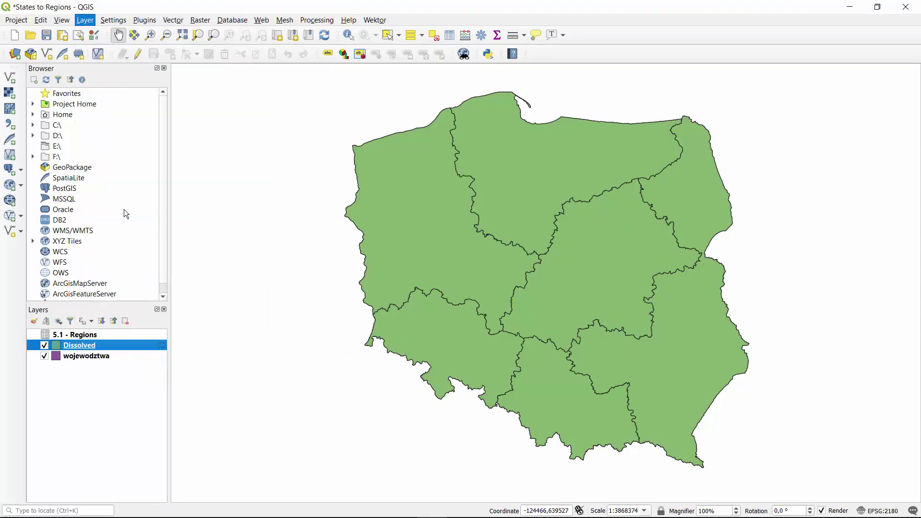
pyautogui.write('region map')
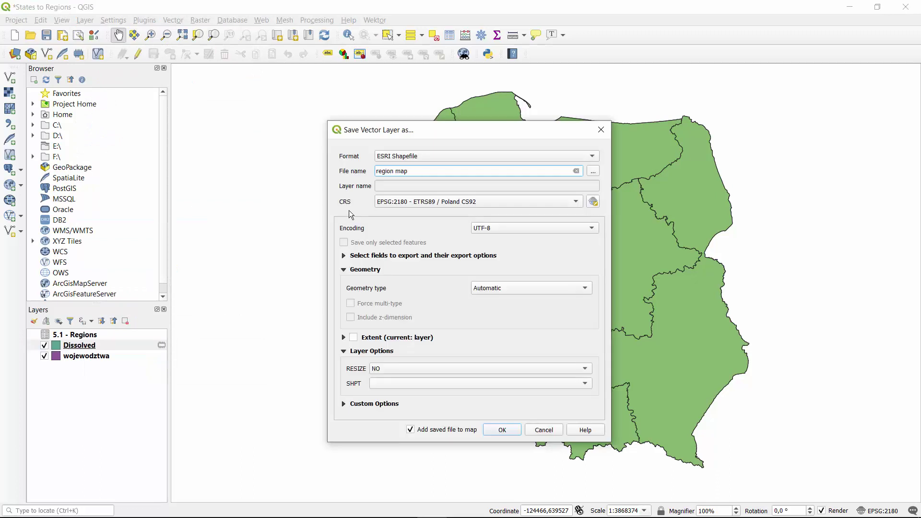
pyautogui.click(592, 171)
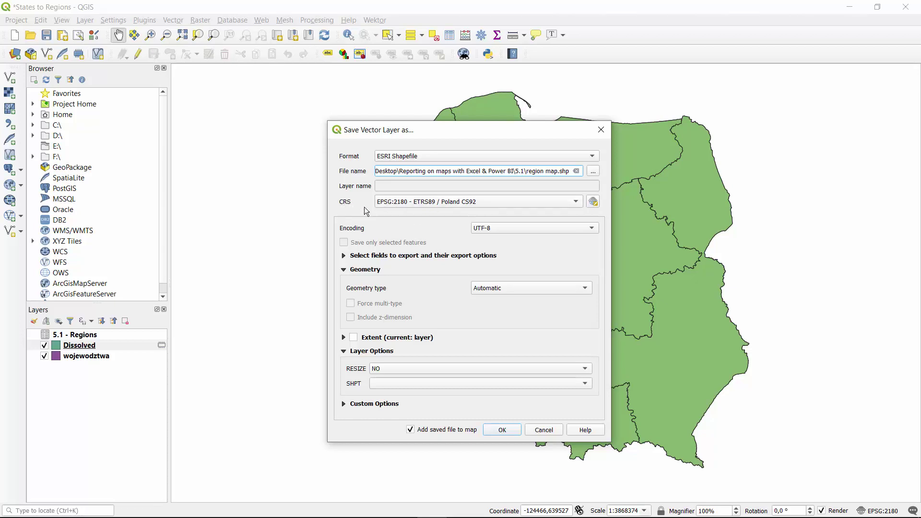
pyautogui.click(440, 204)
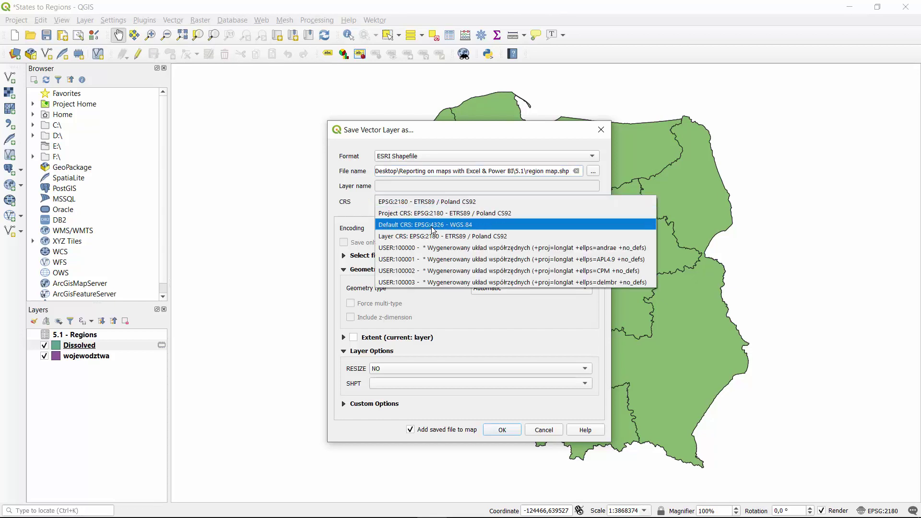
pyautogui.click(466, 228)
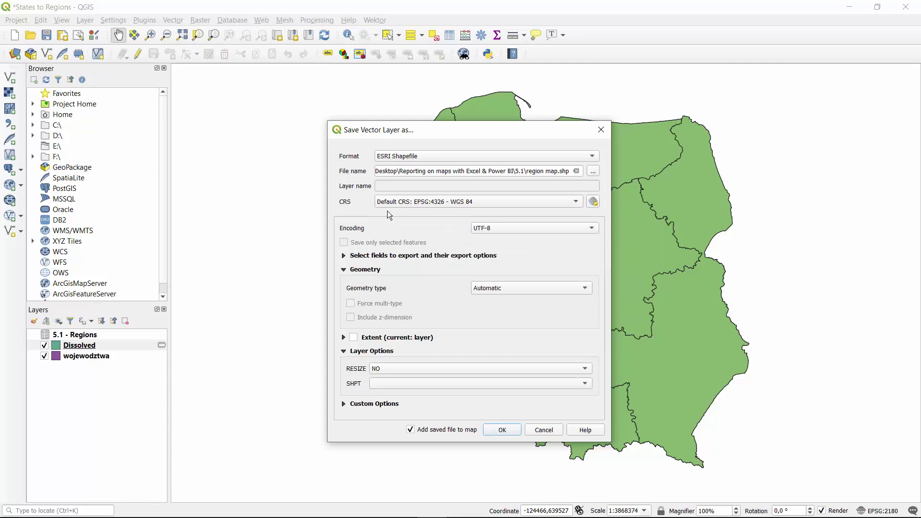
pyautogui.click(501, 431)
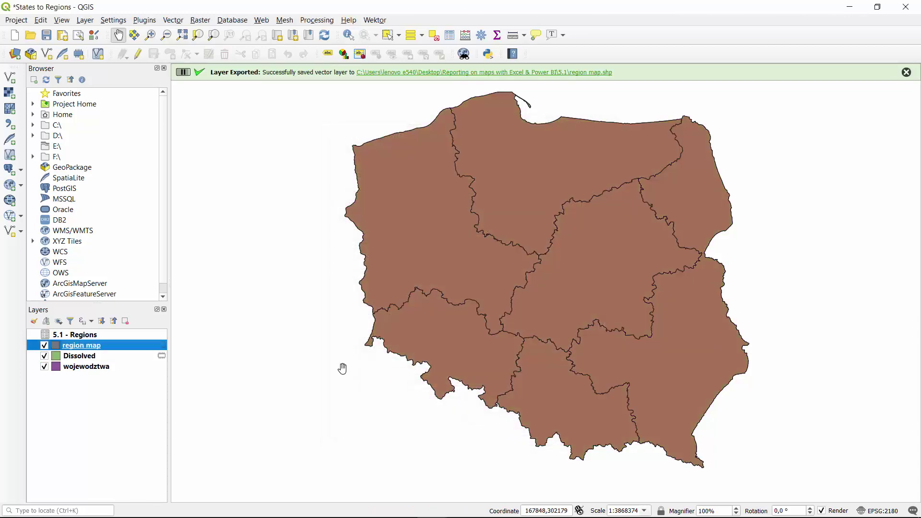
# Convert the Excel sales data into a table with headers
pyautogui.hotkey('alt', 'Tab')
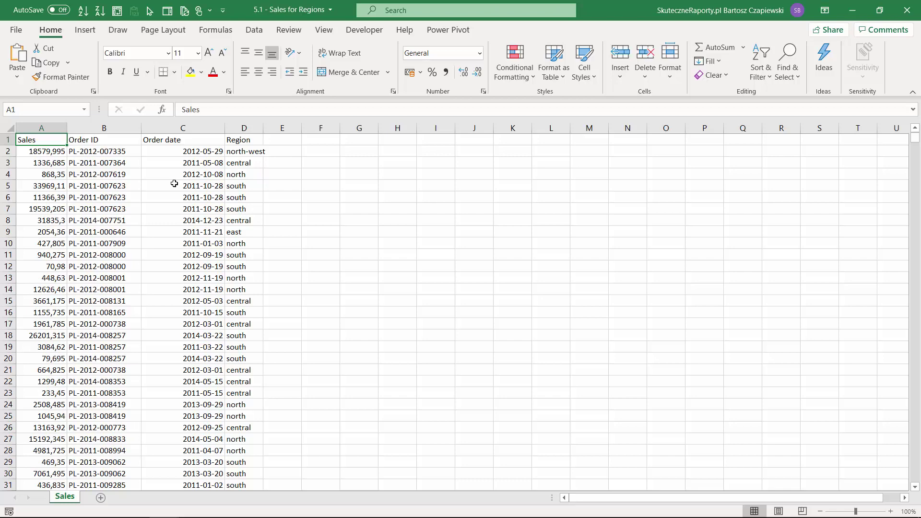
pyautogui.hotkey('ctrl', 't')
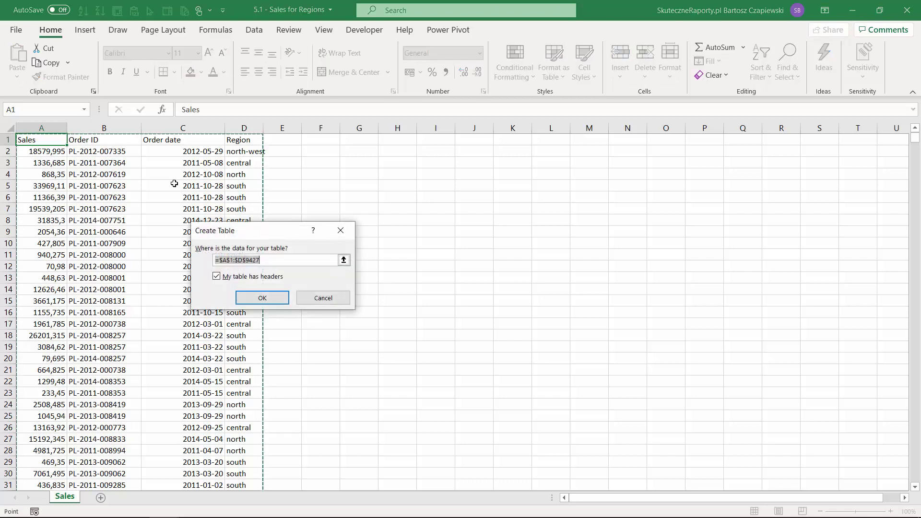
pyautogui.press('Return')
pyautogui.click(174, 185)
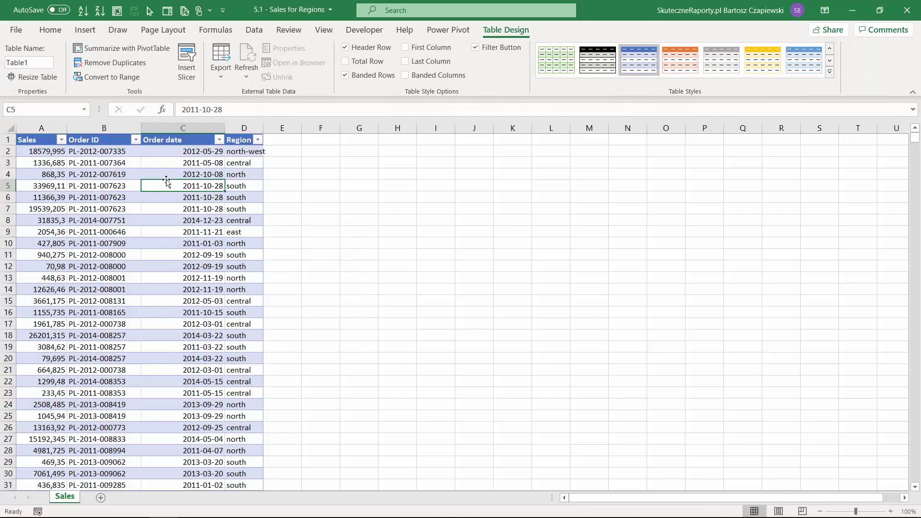
# Launch 3D Maps from the new sales table
pyautogui.click(93, 33)
pyautogui.click(568, 72)
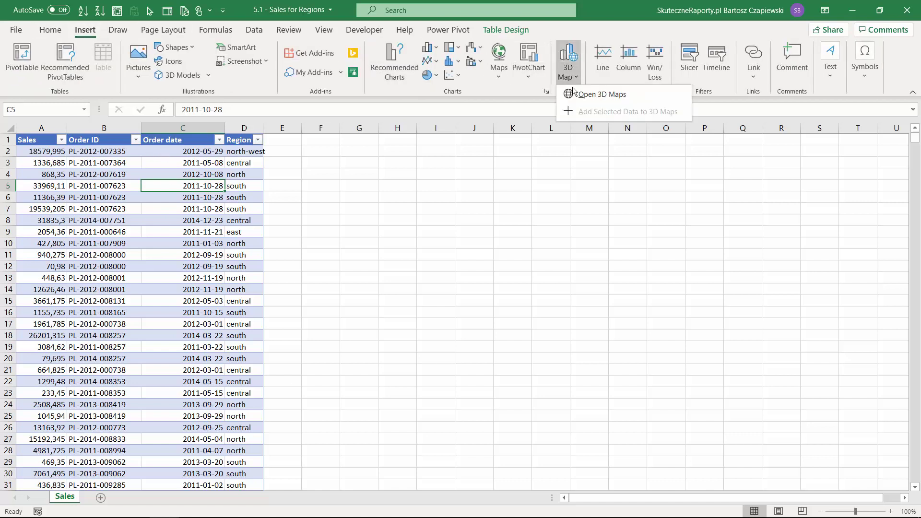
pyautogui.click(587, 95)
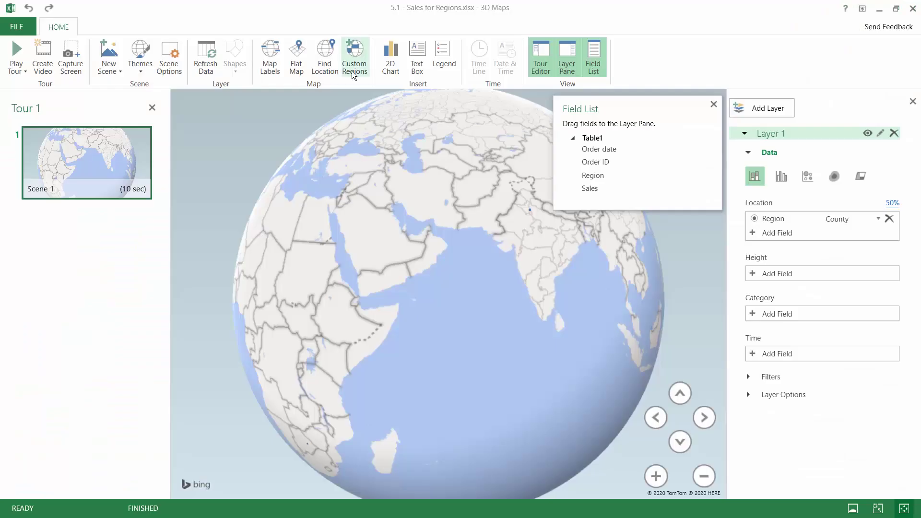
# Import region map.shp as a new custom region set, naming regions by its region field
pyautogui.click(358, 72)
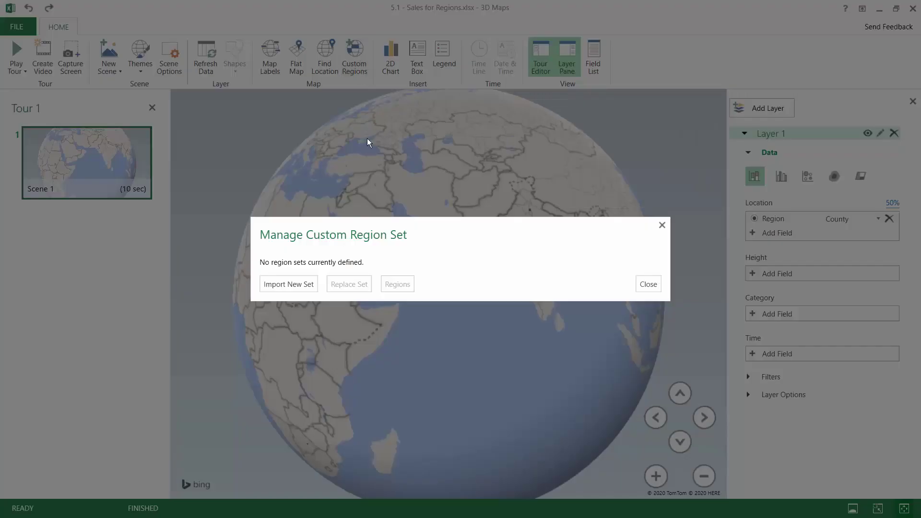
pyautogui.click(299, 280)
pyautogui.click(123, 98)
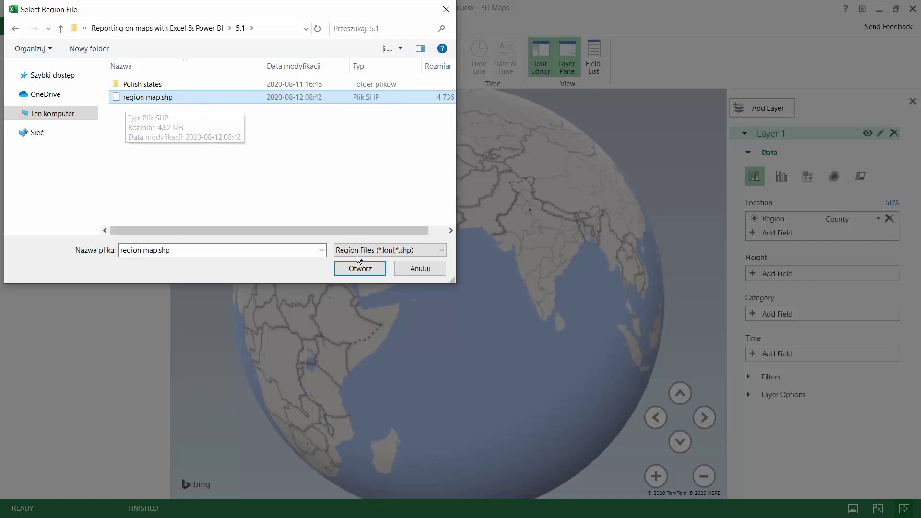
pyautogui.click(359, 267)
pyautogui.click(384, 258)
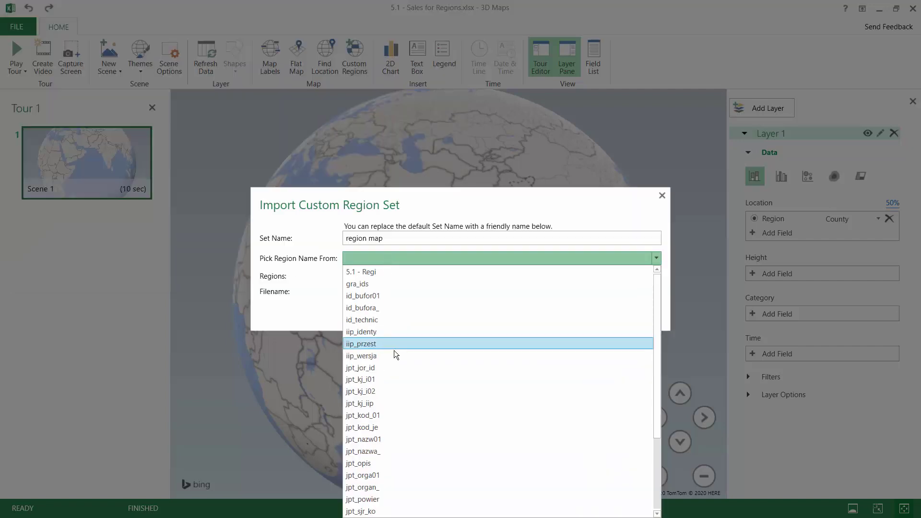
pyautogui.click(374, 272)
pyautogui.click(609, 313)
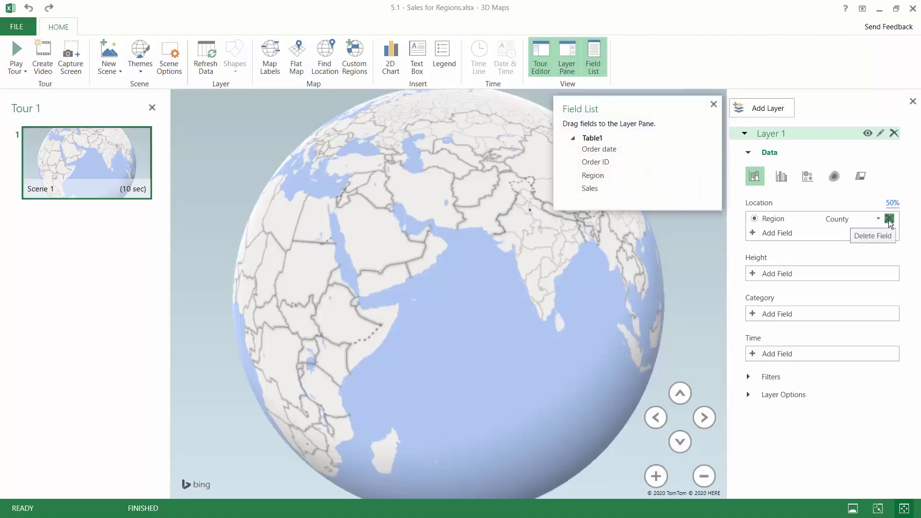
# Remove and re-add Region as Layer 1's location field
pyautogui.click(888, 220)
pyautogui.click(767, 219)
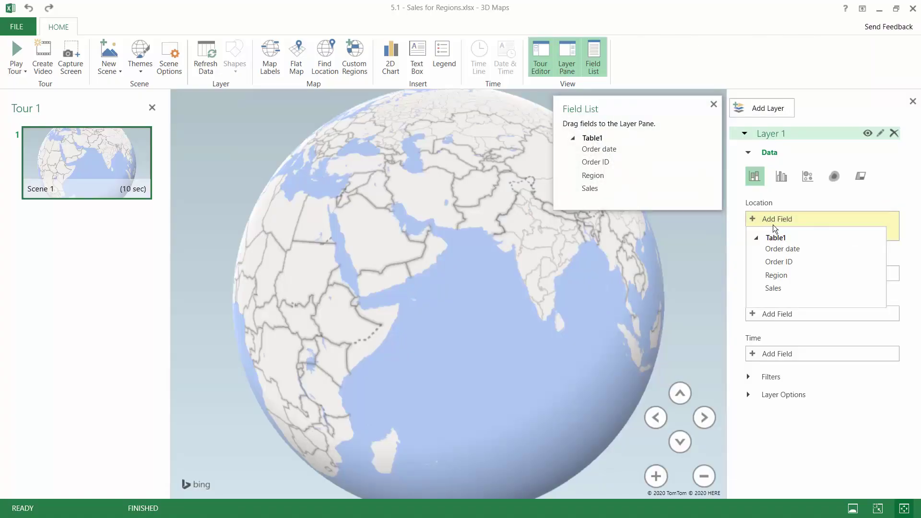
pyautogui.click(778, 275)
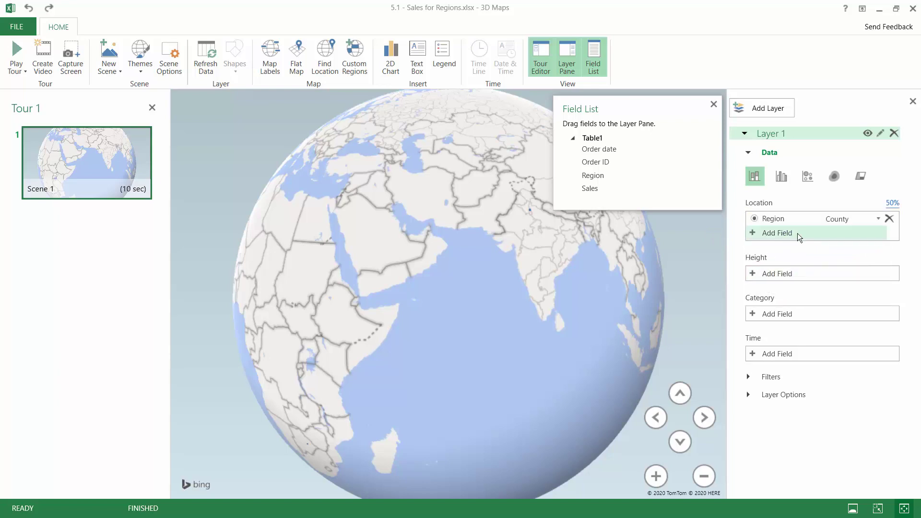
# Set Region's geography type to Custom Region (.shp) and display it as filled regions
pyautogui.click(878, 220)
pyautogui.click(848, 376)
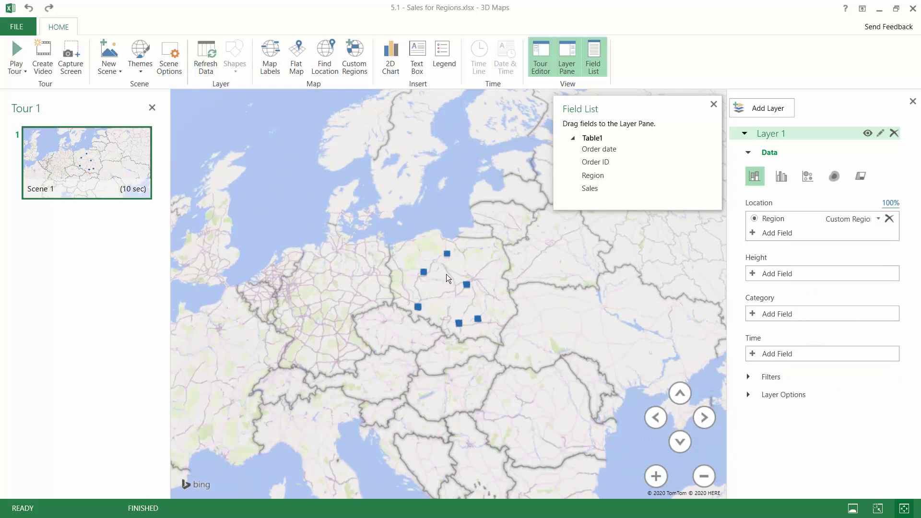
pyautogui.click(859, 179)
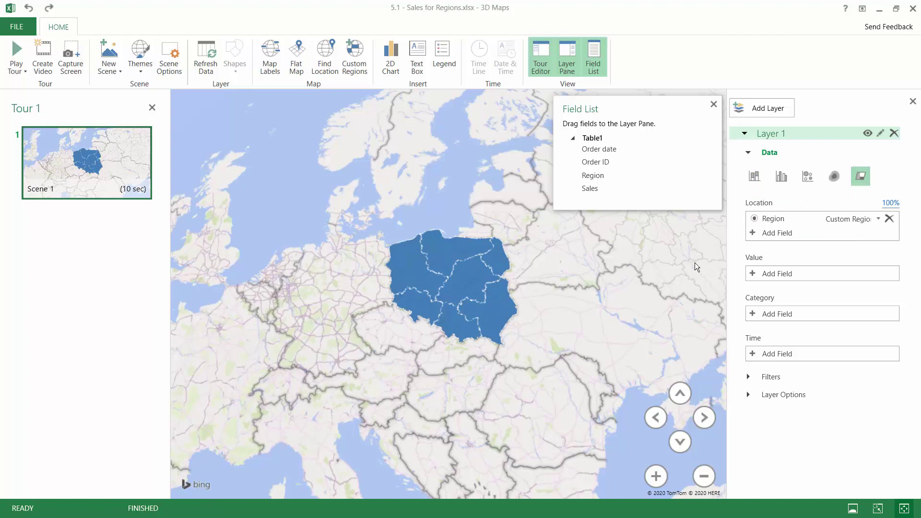
# Zoom in on Poland to inspect the north-west region, then add a Value field
pyautogui.click(677, 390)
pyautogui.doubleClick(431, 224)
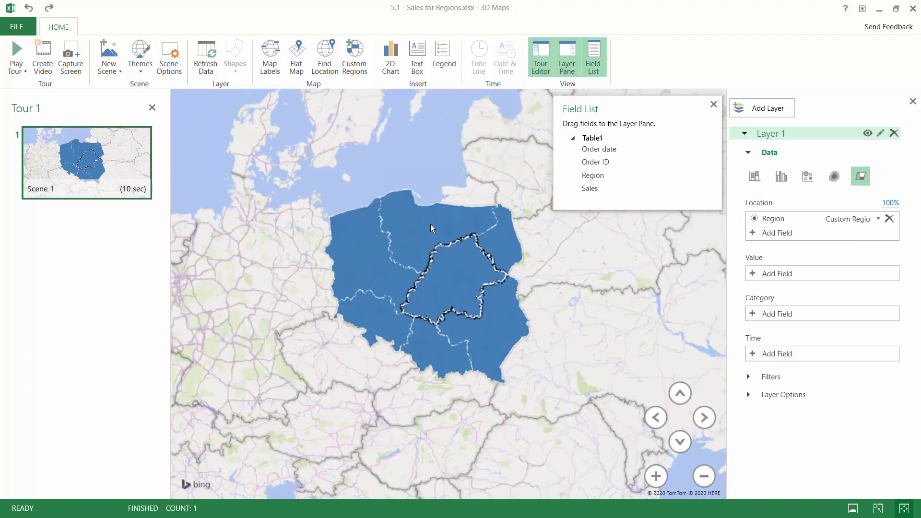
pyautogui.doubleClick(368, 243)
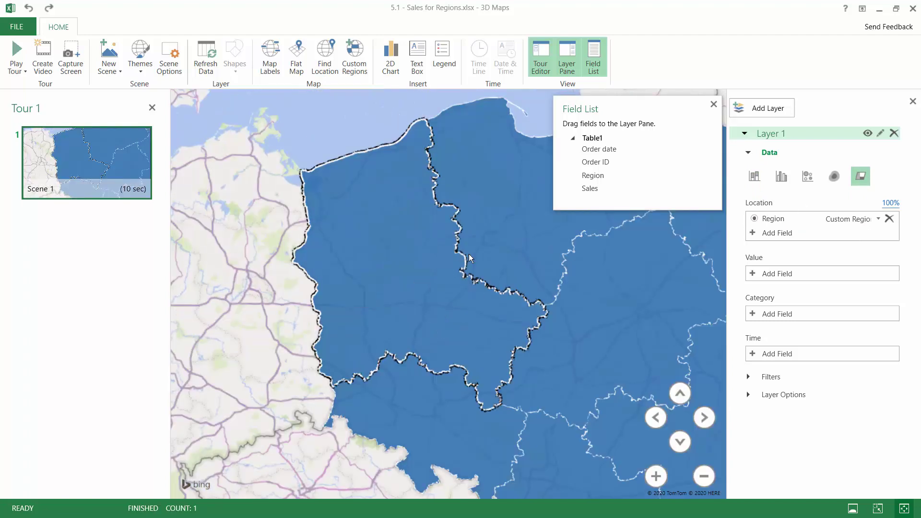
pyautogui.scroll(-5, 522, 260)
pyautogui.click(598, 249)
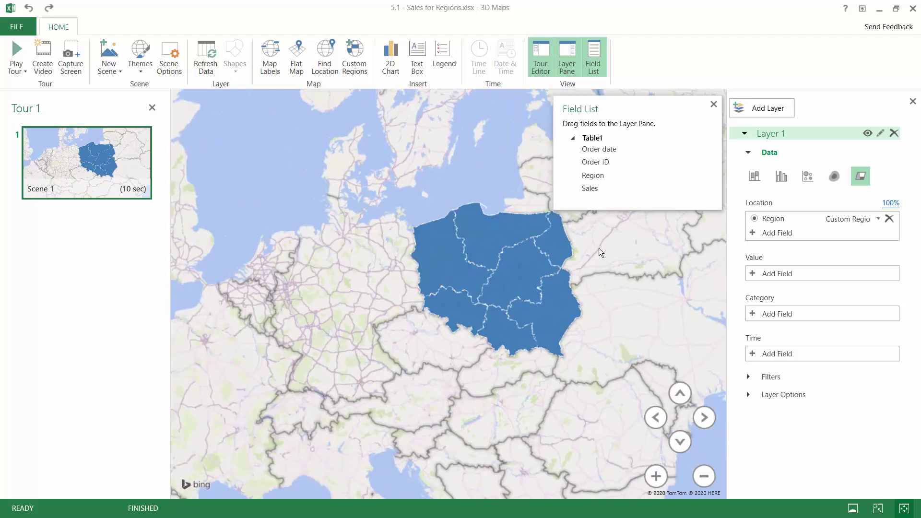
pyautogui.click(773, 274)
pyautogui.click(776, 341)
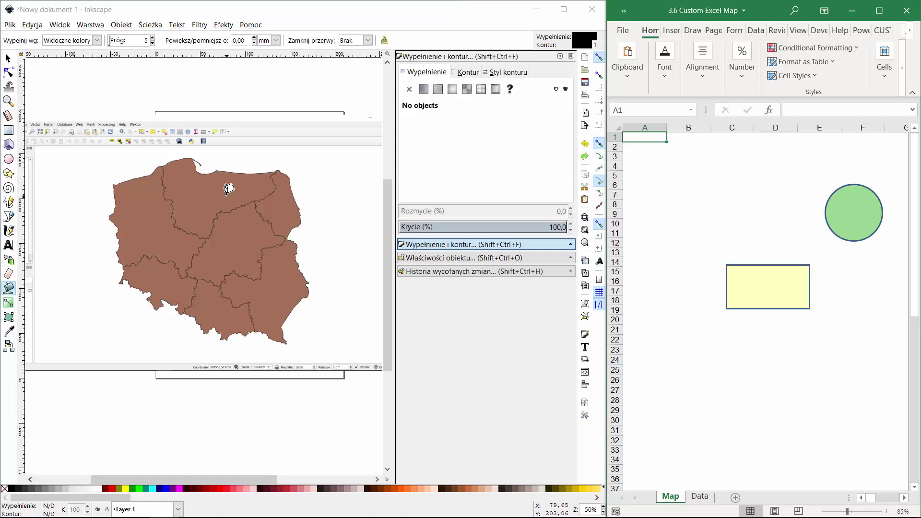
# Fill the western, northern and remaining Poland regions black with the Paint Bucket
pyautogui.click(148, 211)
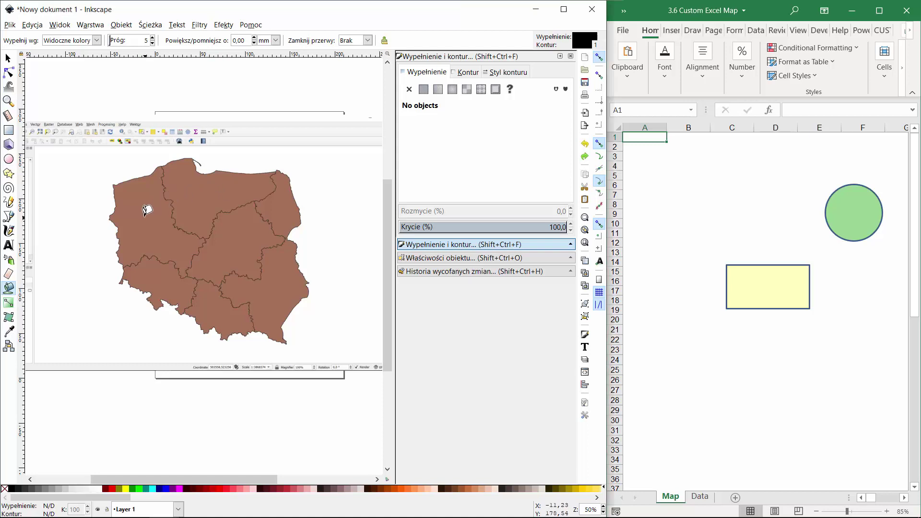
pyautogui.click(197, 186)
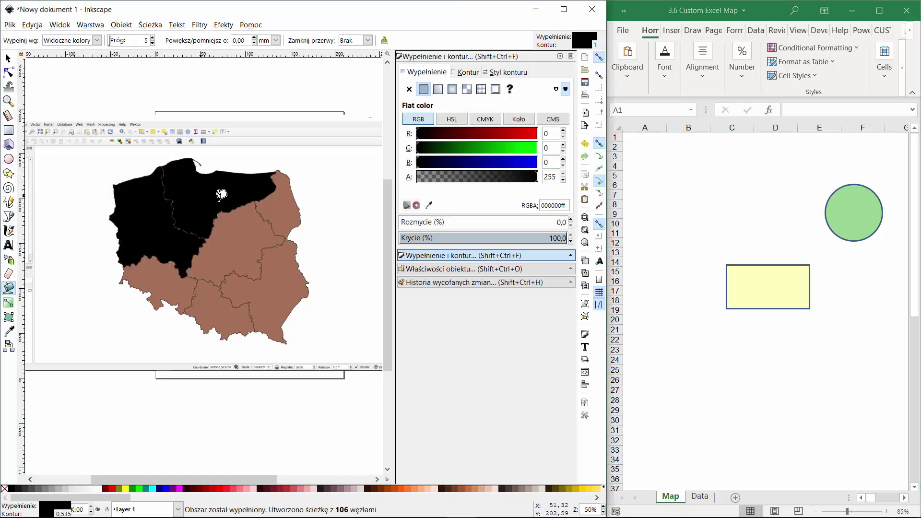
pyautogui.click(279, 199)
# Save the Inkscape drawing as a new file
pyautogui.click(11, 27)
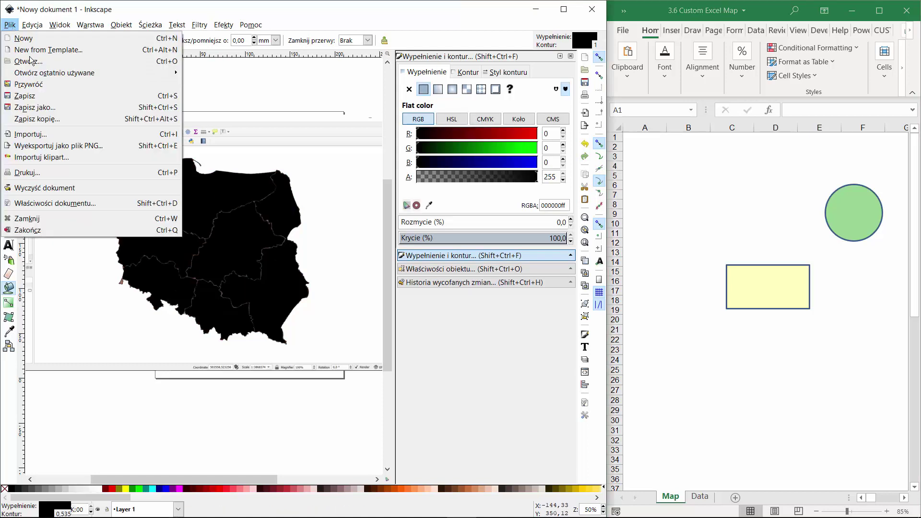
pyautogui.click(45, 111)
pyautogui.click(402, 264)
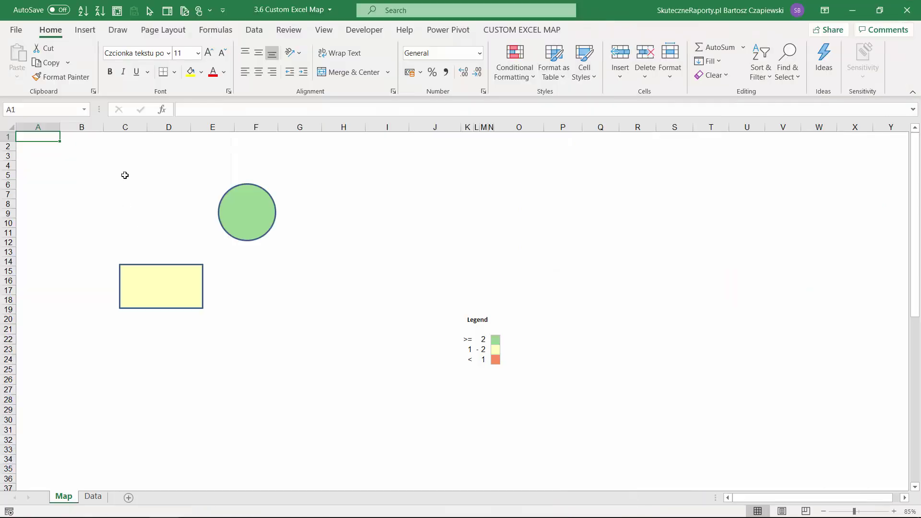
# Delete the green circle and yellow rectangle from the Map sheet
pyautogui.click(245, 199)
pyautogui.press('Delete')
pyautogui.click(165, 272)
pyautogui.rightClick(165, 273)
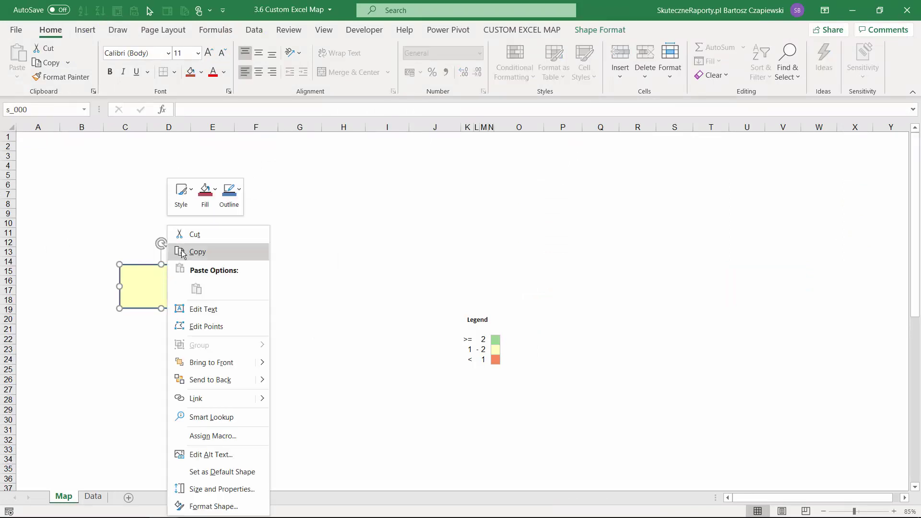
pyautogui.click(144, 271)
pyautogui.press('Delete')
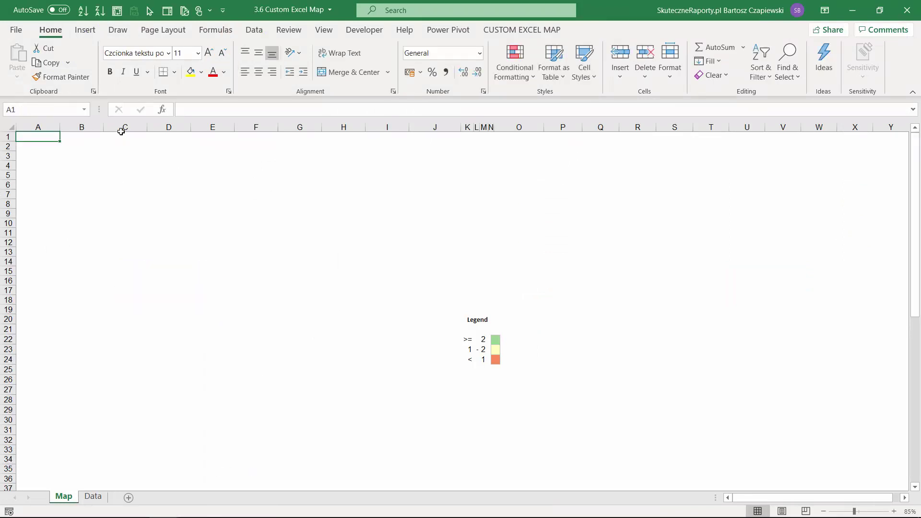
# Insert the Poland region drawing from this computer into the sheet
pyautogui.click(86, 30)
pyautogui.click(138, 57)
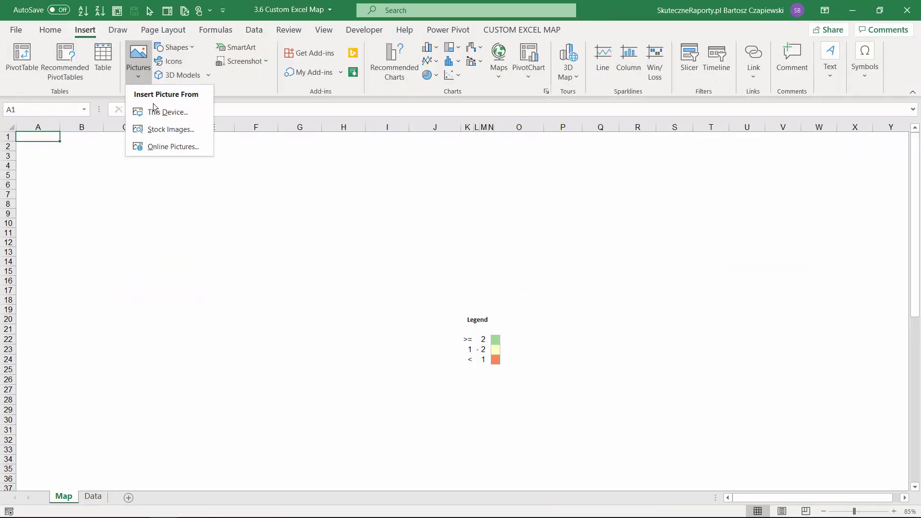
pyautogui.click(163, 112)
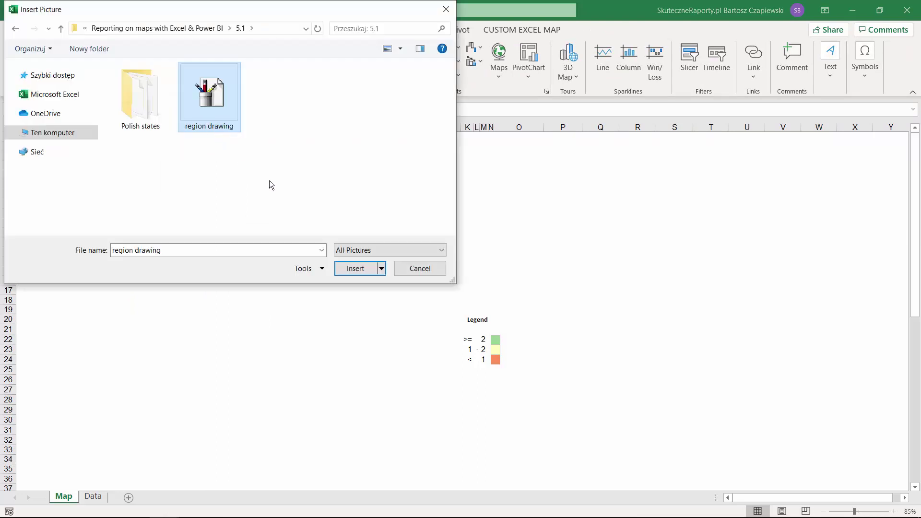
pyautogui.click(360, 268)
# Ungroup the map picture twice, converting it into separate region shapes
pyautogui.rightClick(297, 240)
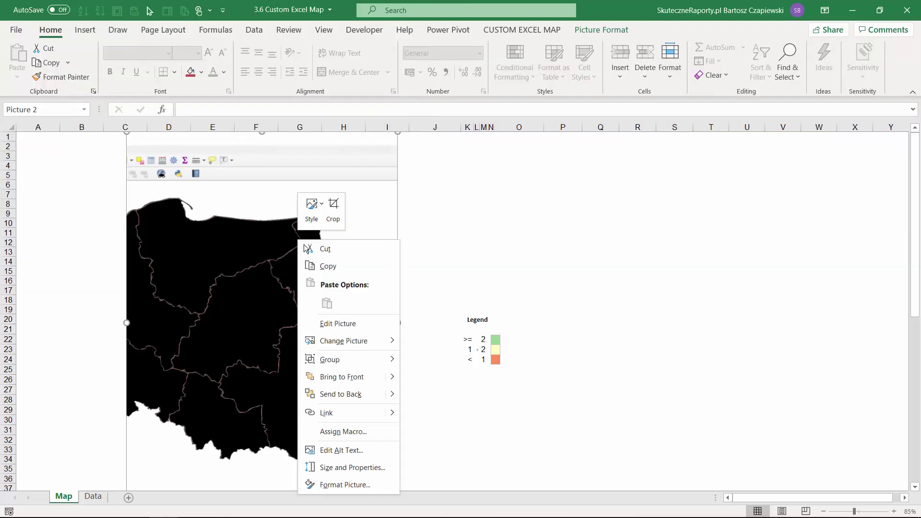
pyautogui.moveTo(386, 363)
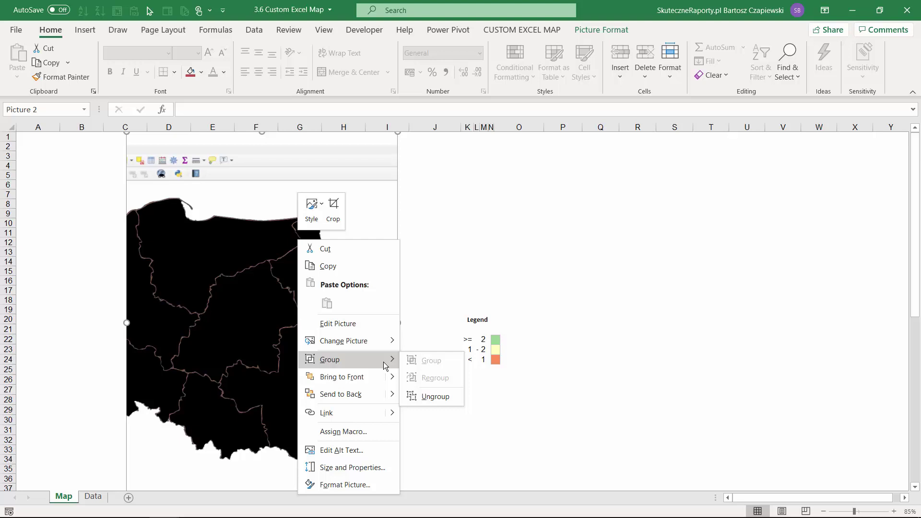
pyautogui.click(425, 396)
pyautogui.click(443, 297)
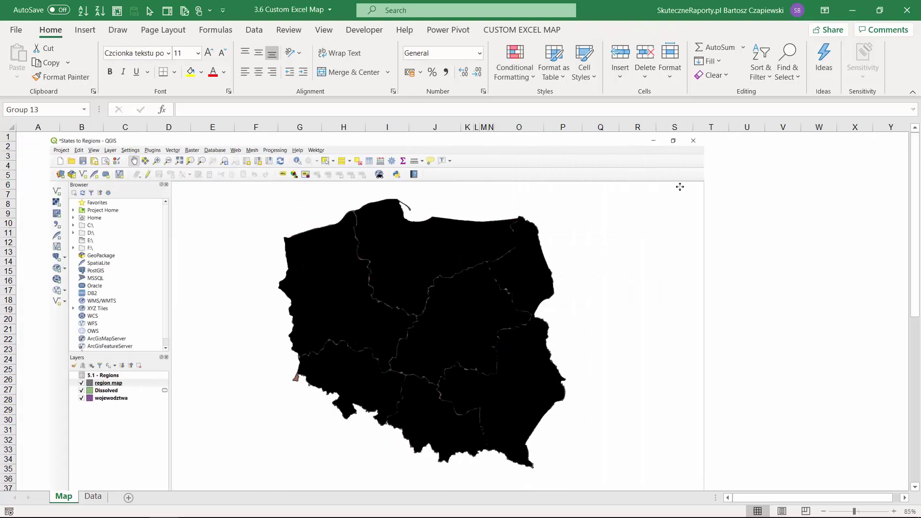
pyautogui.moveTo(679, 187); pyautogui.dragTo(639, 189)
pyautogui.rightClick(562, 204)
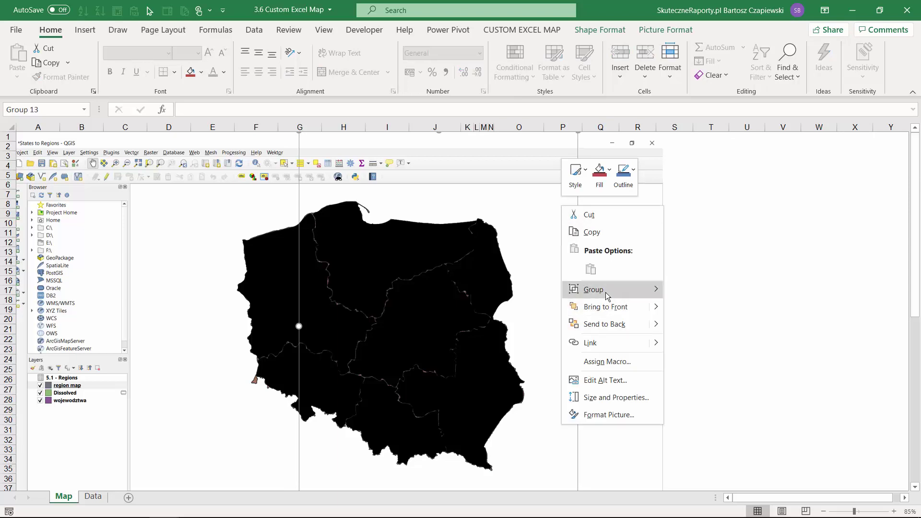
pyautogui.moveTo(607, 291)
pyautogui.click(691, 329)
# Delete the QGIS screenshot behind the region shapes
pyautogui.click(700, 261)
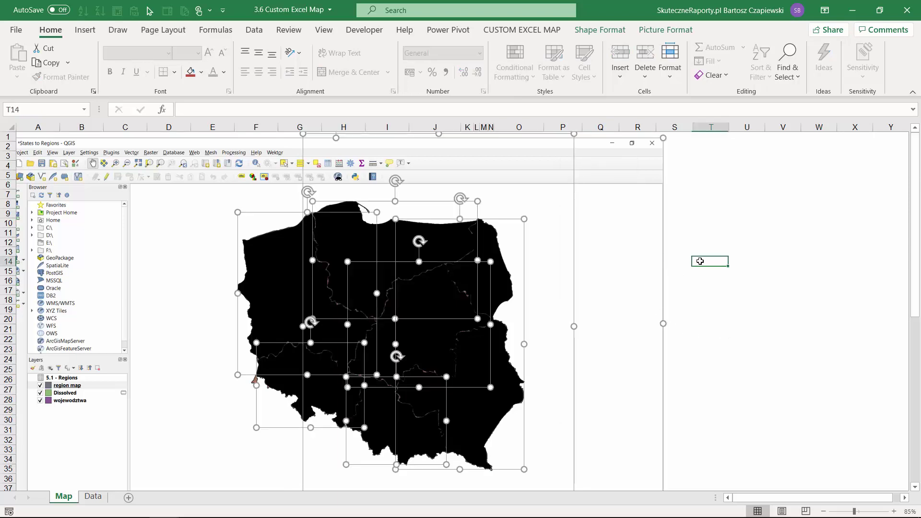
pyautogui.click(621, 222)
pyautogui.press('Delete')
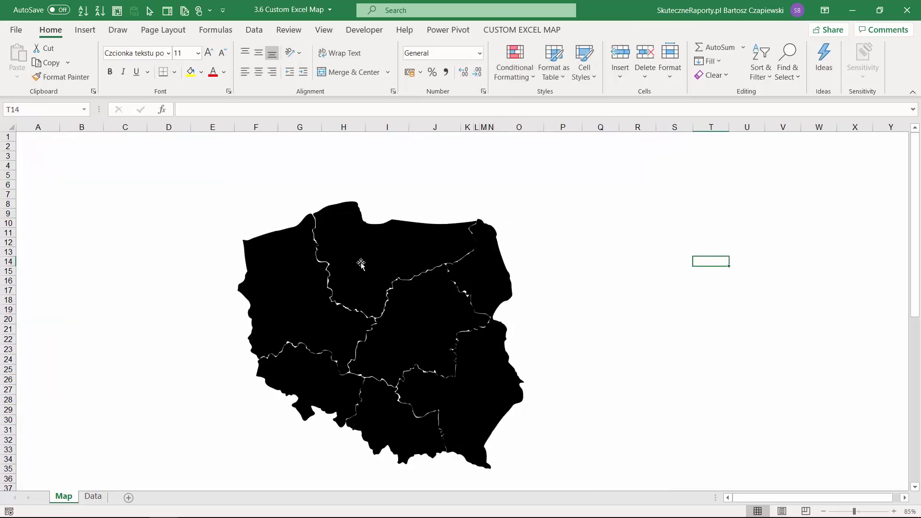
pyautogui.moveTo(303, 266); pyautogui.dragTo(252, 265)
pyautogui.hotkey('ctrl', 'z')
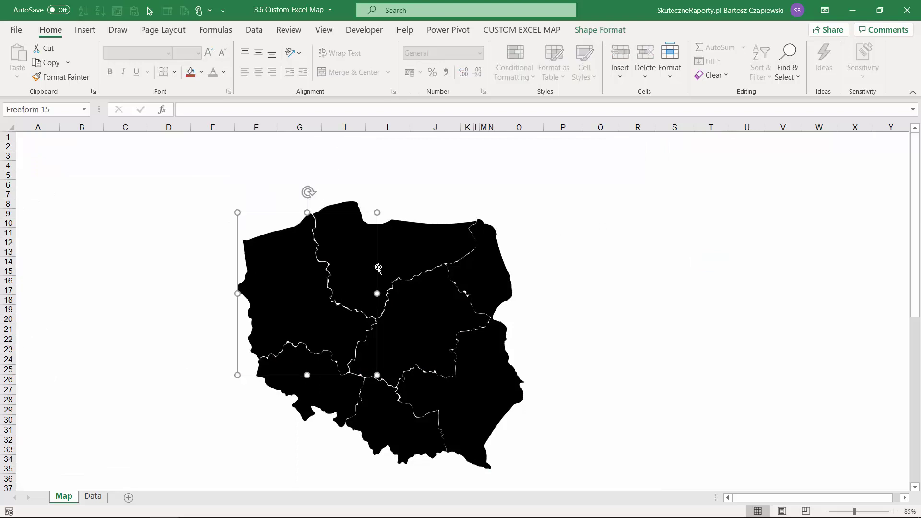
pyautogui.click(405, 257)
pyautogui.click(226, 202)
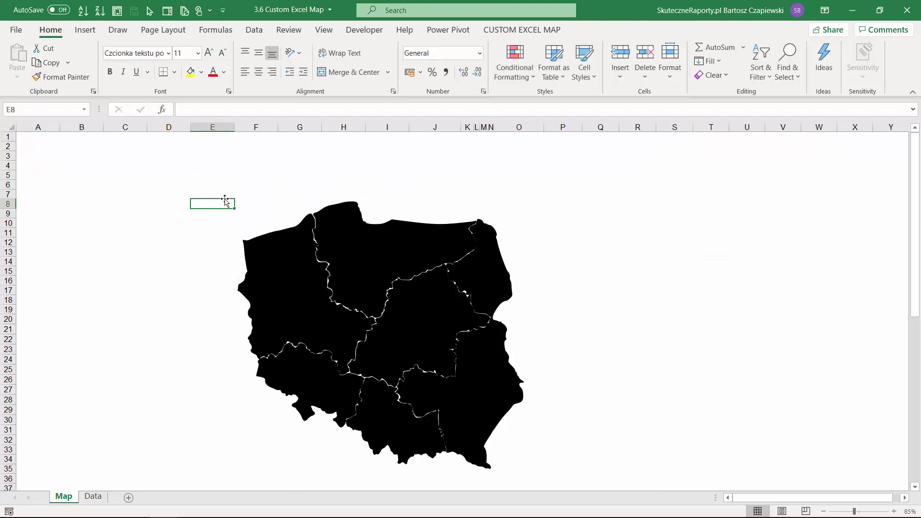
# Move all region shapes to the sheet's left side and open Choose colors
pyautogui.click(151, 10)
pyautogui.moveTo(192, 169); pyautogui.dragTo(524, 476)
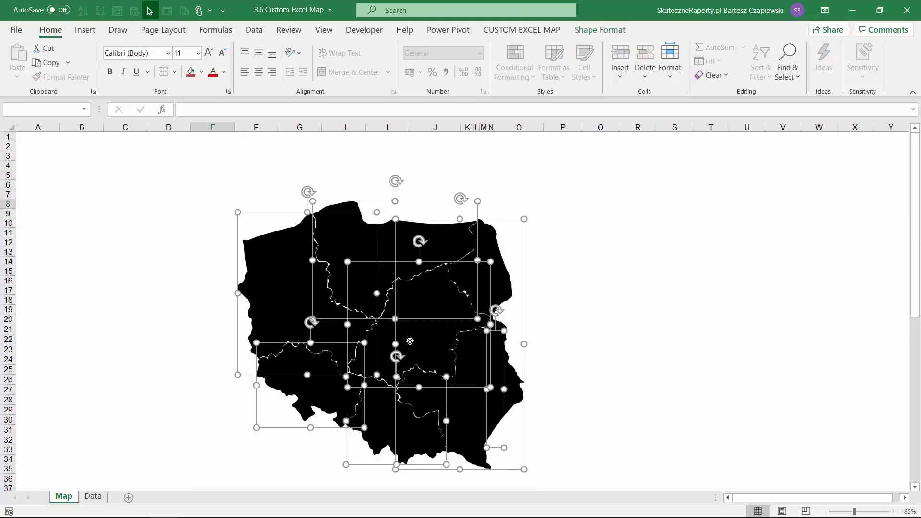
pyautogui.moveTo(409, 341); pyautogui.dragTo(248, 292)
pyautogui.click(479, 258)
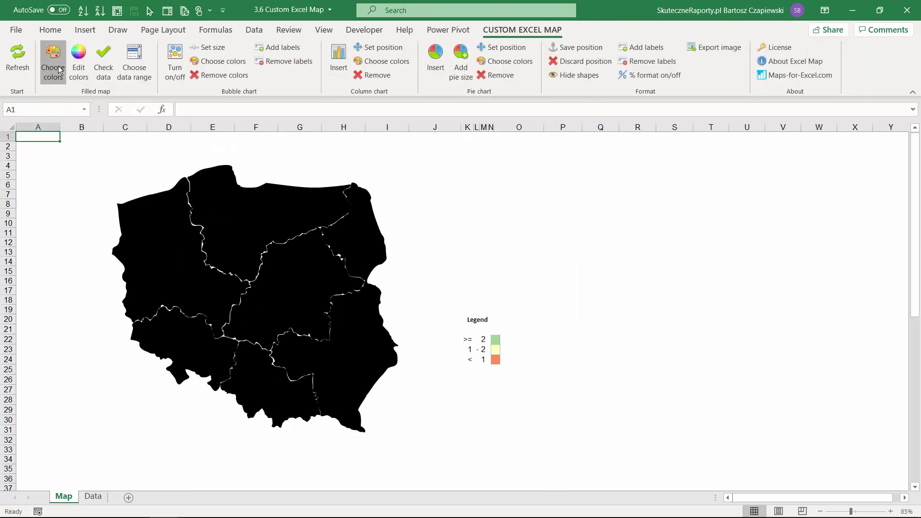
pyautogui.click(53, 60)
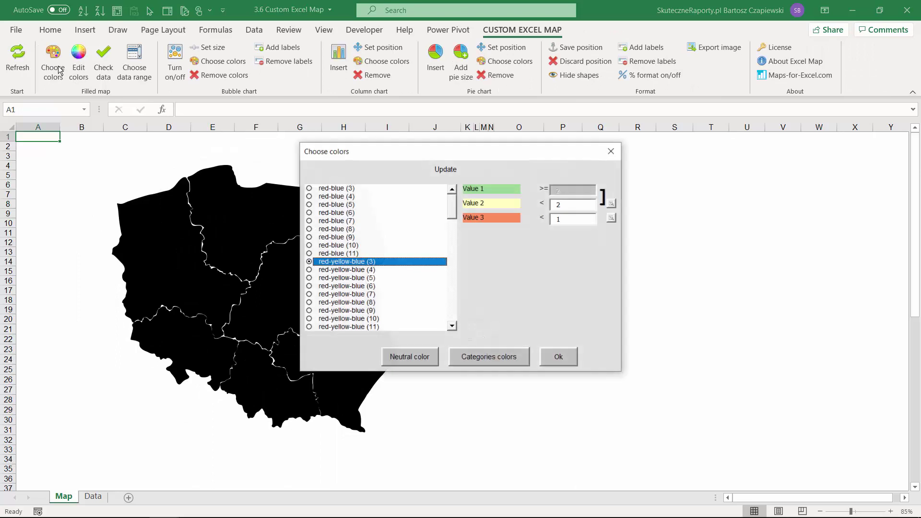
# Confirm the red-yellow-blue (3) colour scheme so the map regions are coloured by value
pyautogui.click(558, 357)
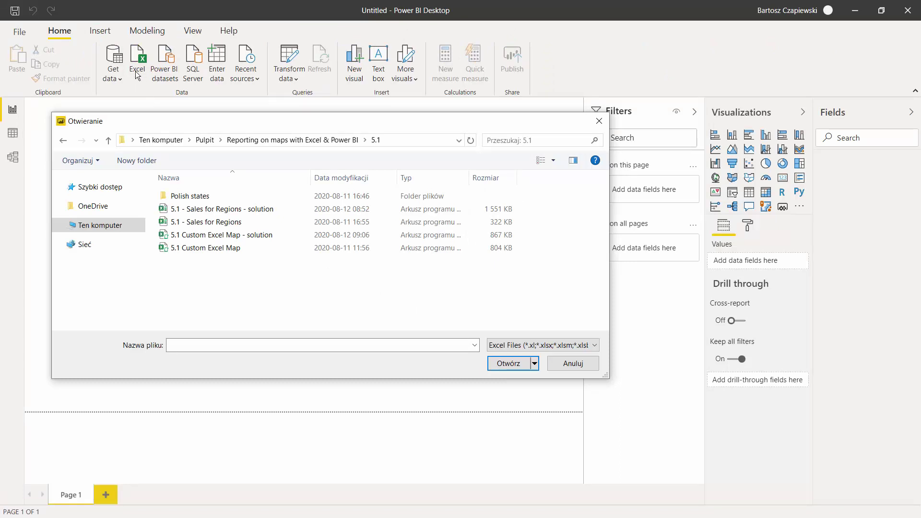
# Load the Sales table from the 5.1 - Sales for Regions workbook into Power BI
pyautogui.click(221, 222)
pyautogui.click(506, 365)
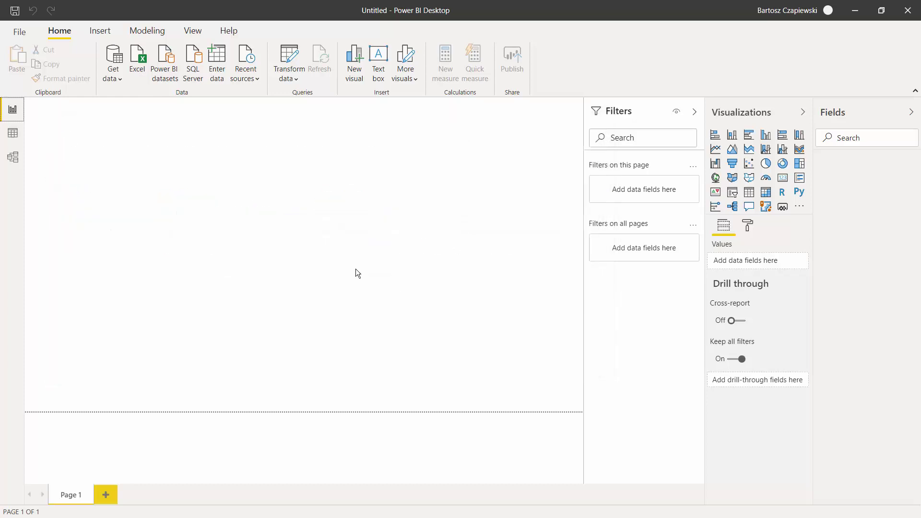
pyautogui.click(233, 149)
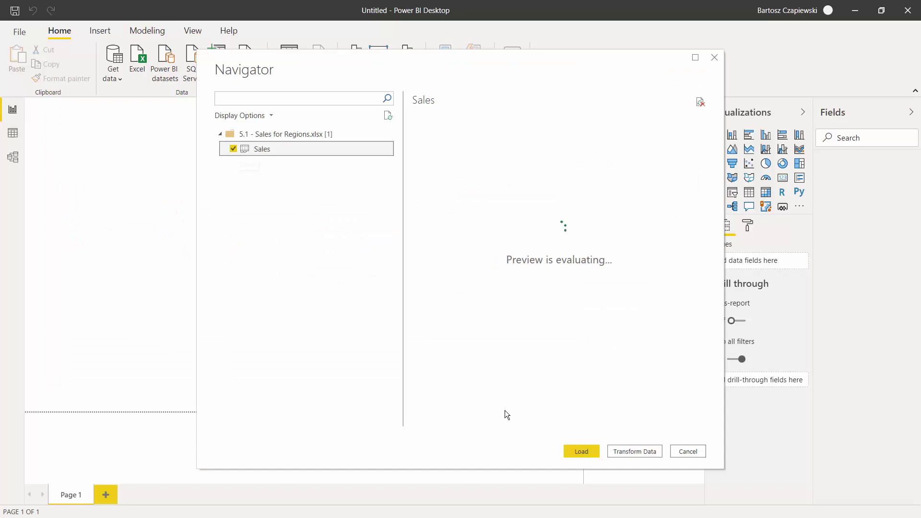
pyautogui.click(580, 451)
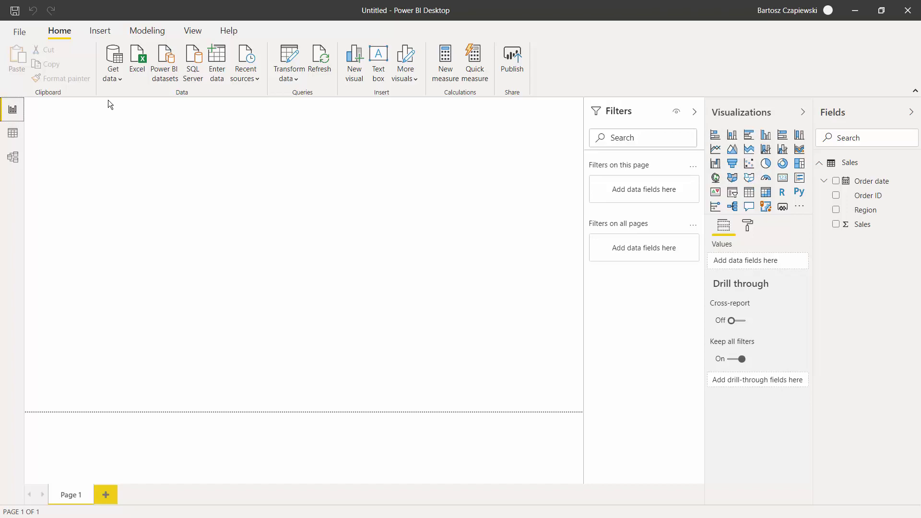
# Check the preview-feature options, then add an empty Shape map visual to the page
pyautogui.click(20, 32)
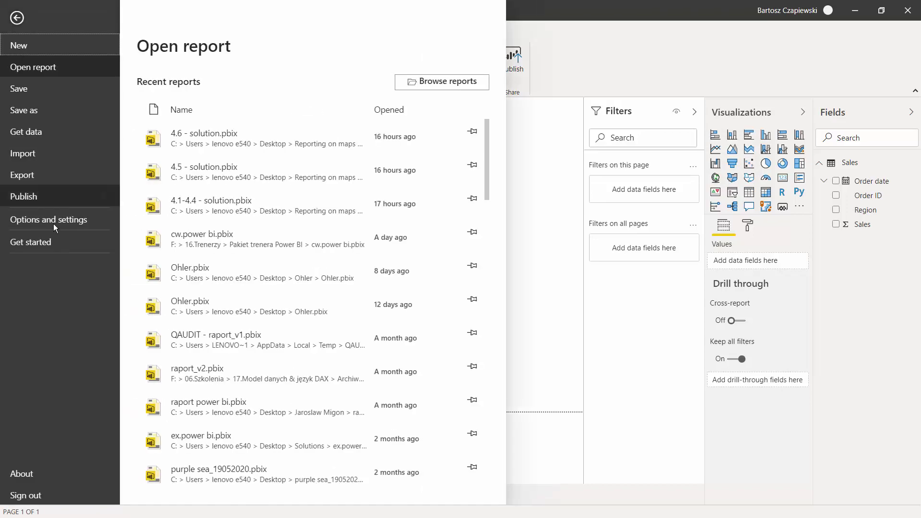
pyautogui.click(48, 219)
pyautogui.click(190, 85)
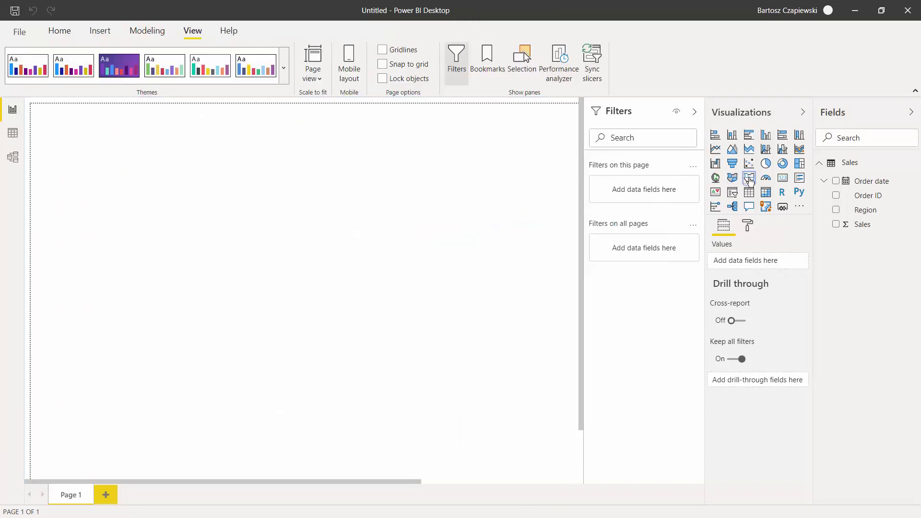
pyautogui.click(750, 180)
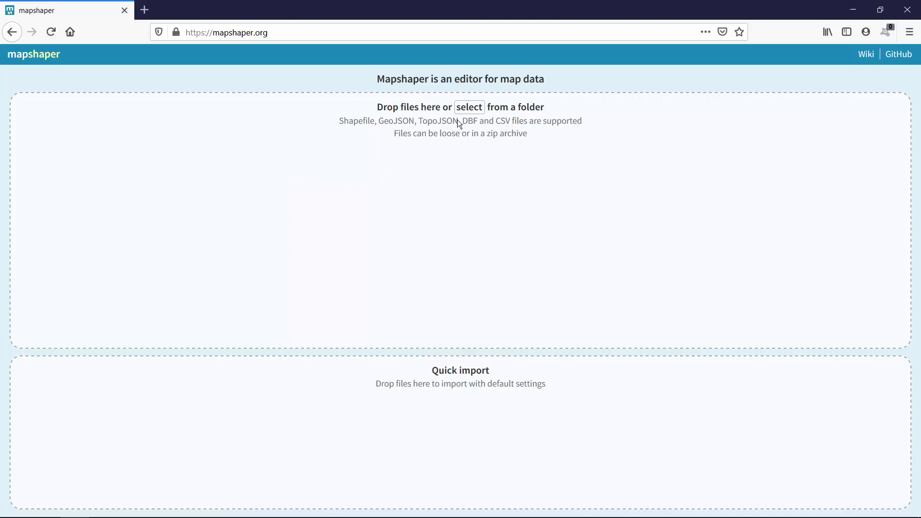
# Import all the region map shapefile parts into mapshaper
pyautogui.click(469, 109)
pyautogui.click(462, 217)
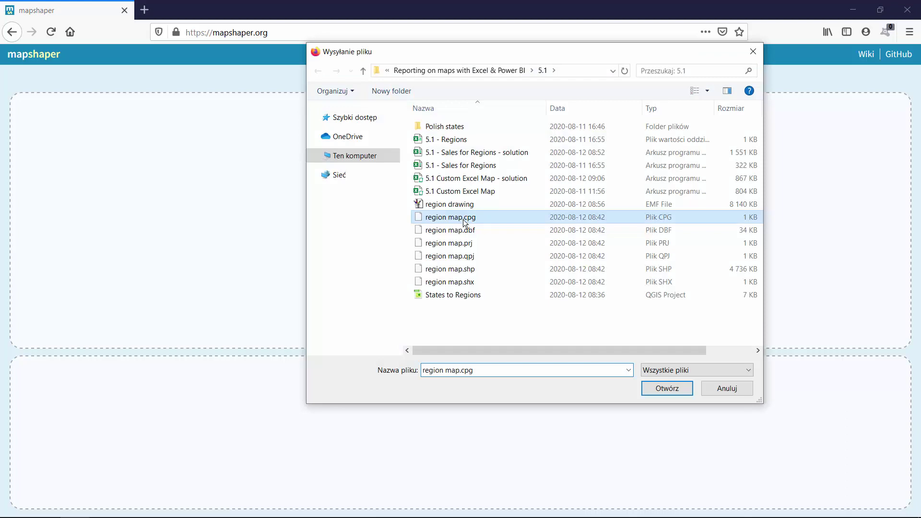
pyautogui.keyDown('shift'); pyautogui.click(459, 284); pyautogui.keyUp('shift')
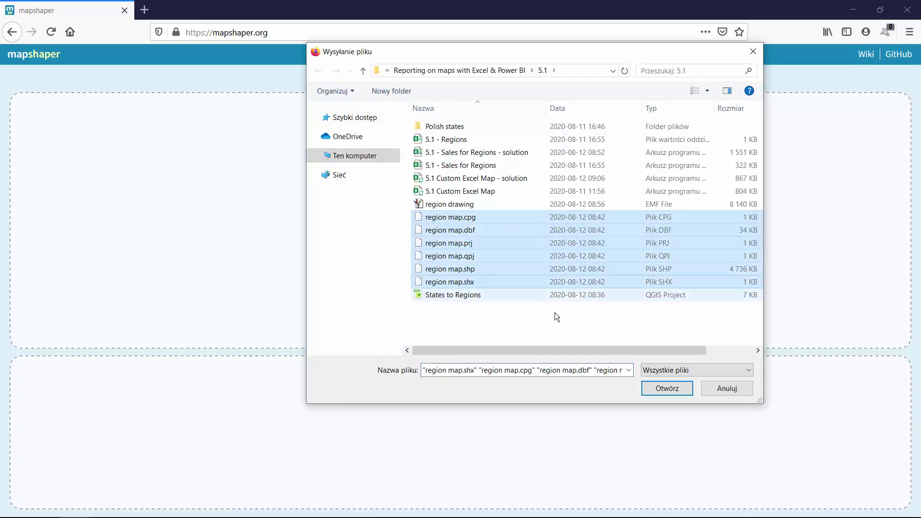
pyautogui.click(664, 388)
pyautogui.click(464, 220)
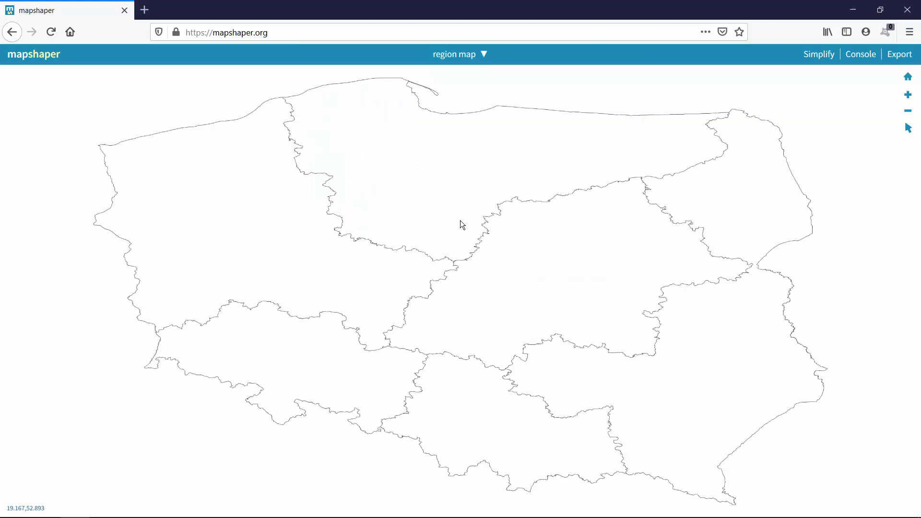
# Export the region map as TopoJSON and save region map.json
pyautogui.click(900, 56)
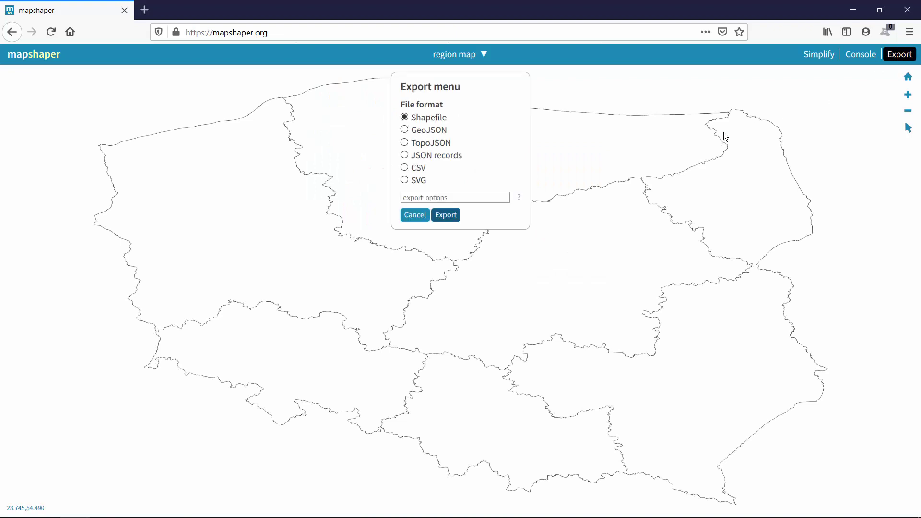
pyautogui.click(404, 143)
pyautogui.click(446, 215)
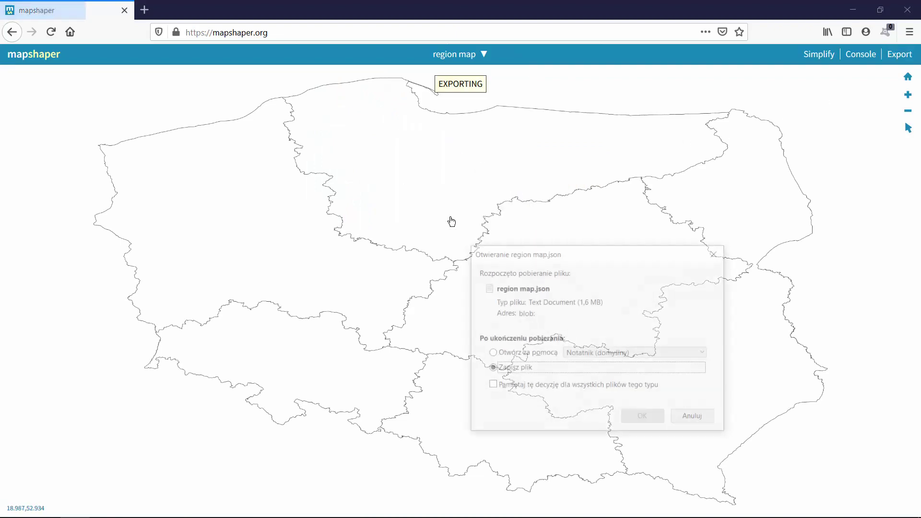
pyautogui.click(652, 416)
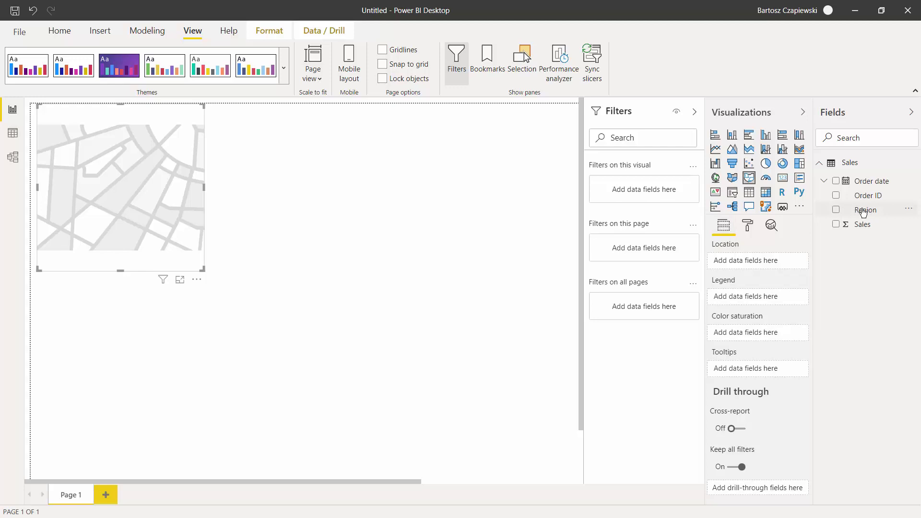
# Use Region as Location, load region map.json as the custom map, and shade regions by Sales
pyautogui.moveTo(863, 209); pyautogui.dragTo(757, 261)
pyautogui.click(747, 230)
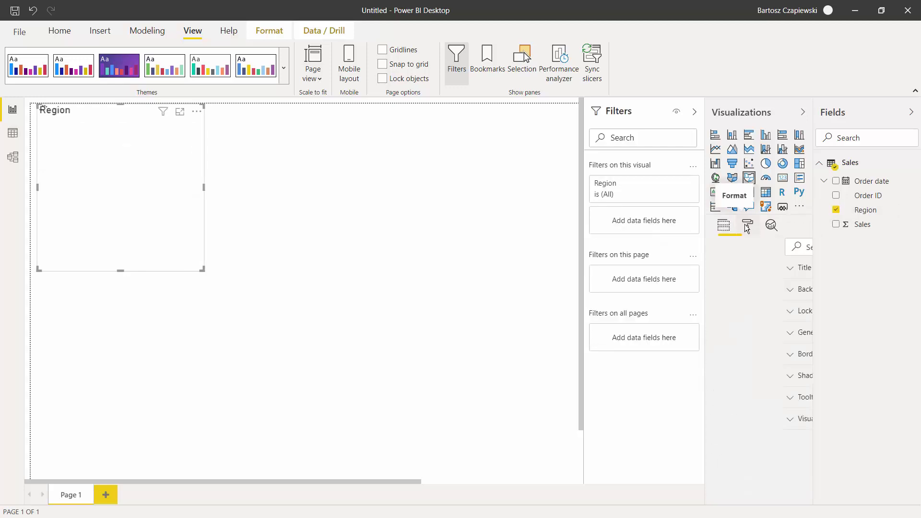
pyautogui.click(717, 293)
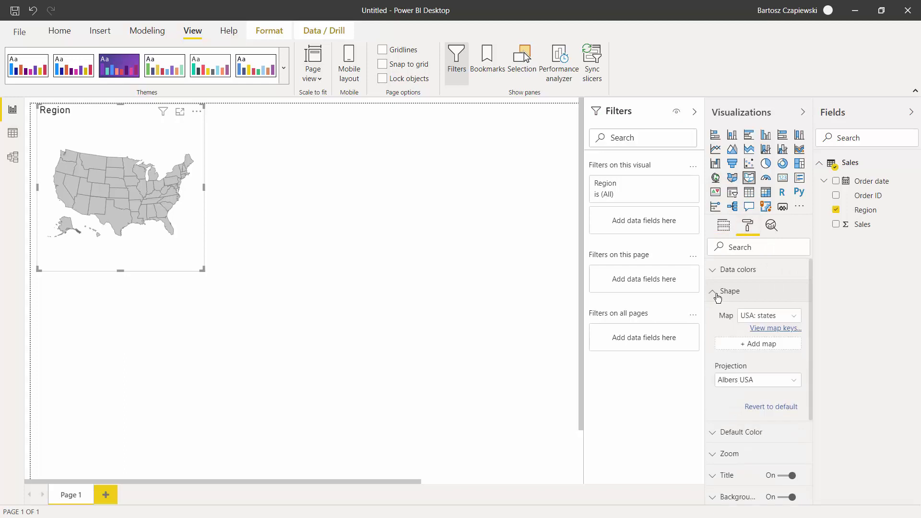
pyautogui.click(783, 344)
pyautogui.click(171, 210)
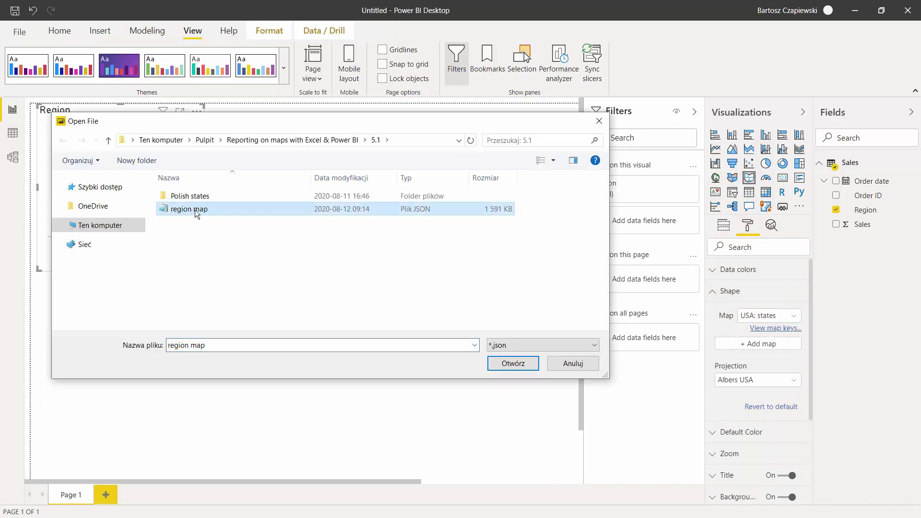
pyautogui.click(515, 364)
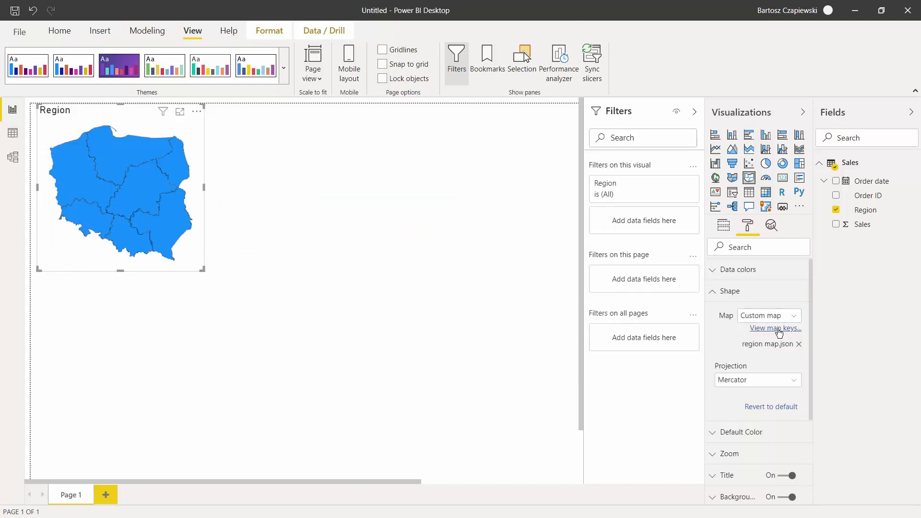
pyautogui.click(835, 225)
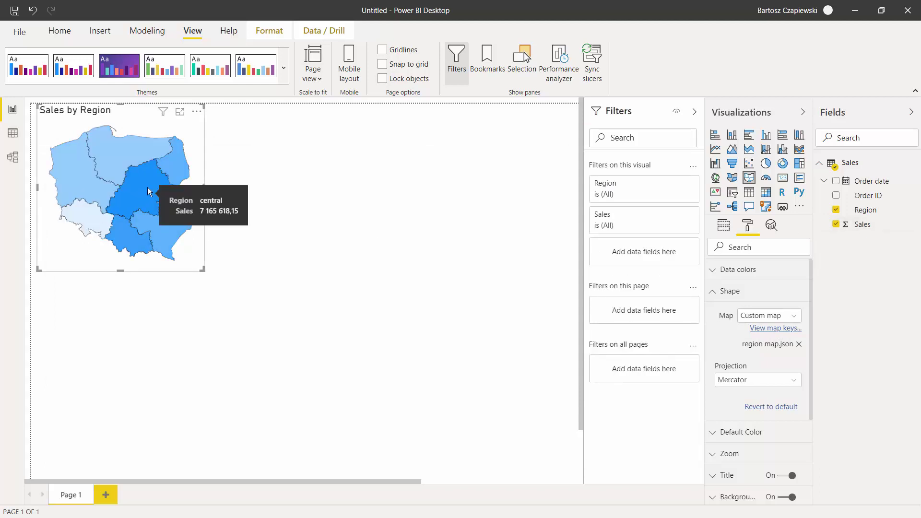
pyautogui.moveTo(160, 157)
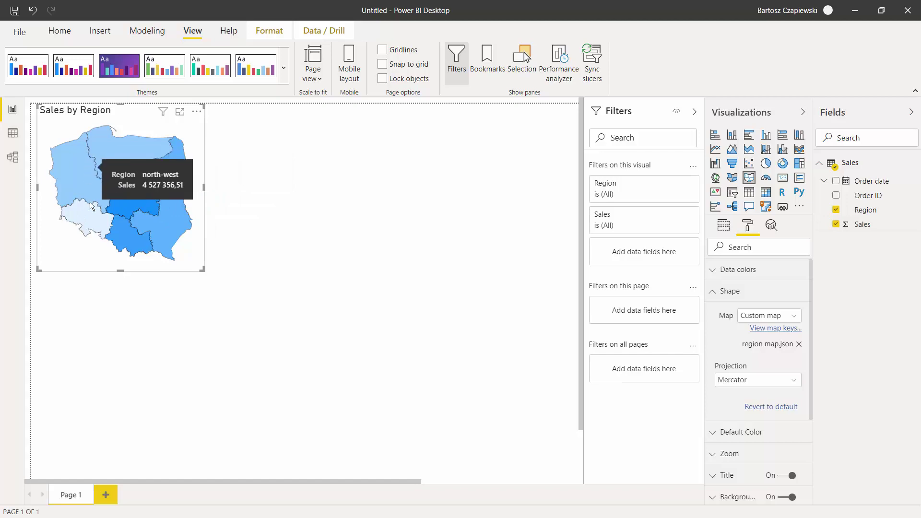